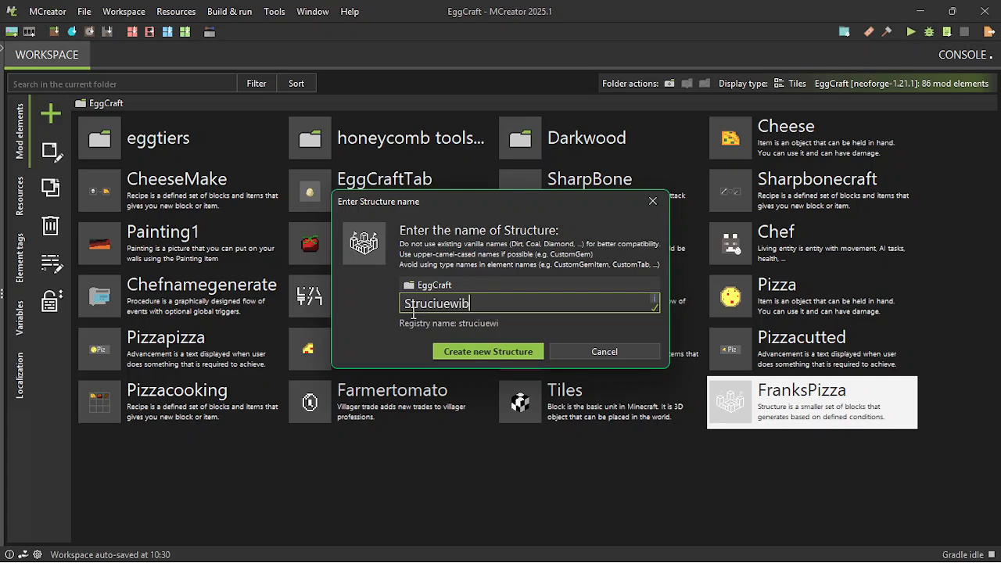
# Create the structure element named Struciuewib and try to save it without any biome selected
pyautogui.click(483, 354)
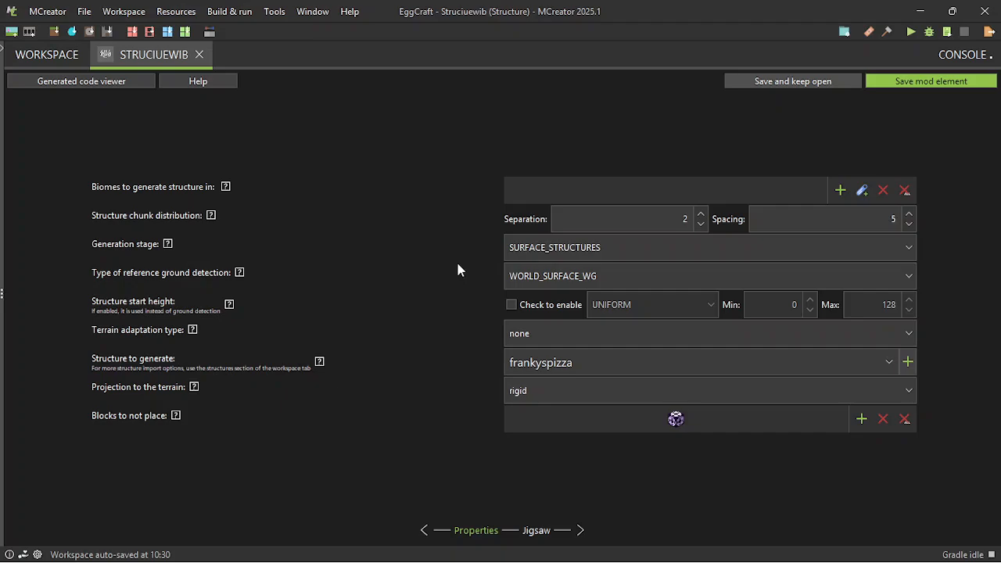
pyautogui.click(805, 82)
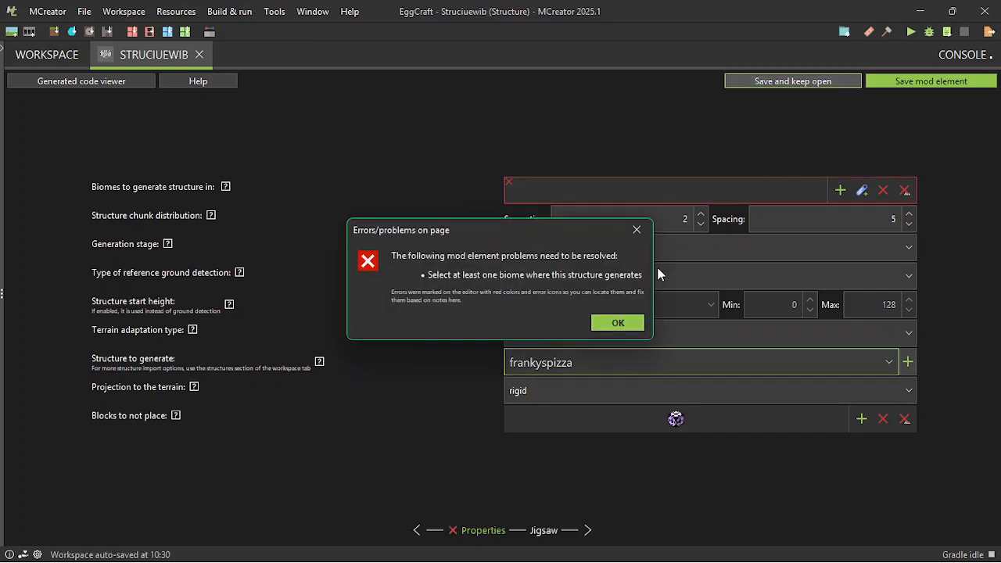
pyautogui.click(618, 323)
# Add Plains to the list of biomes the structure generates in
pyautogui.click(840, 190)
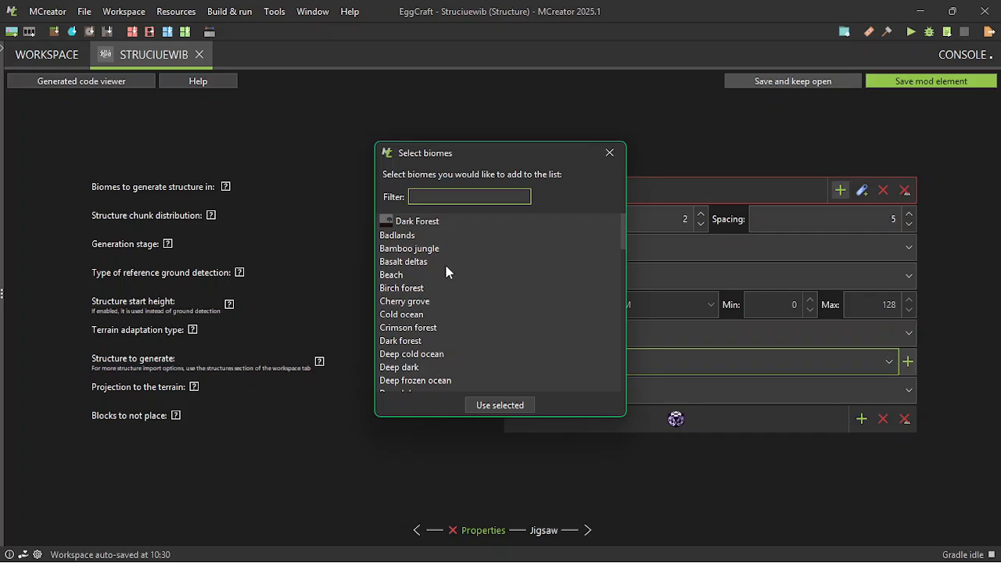
pyautogui.scroll(-15, 449, 270)
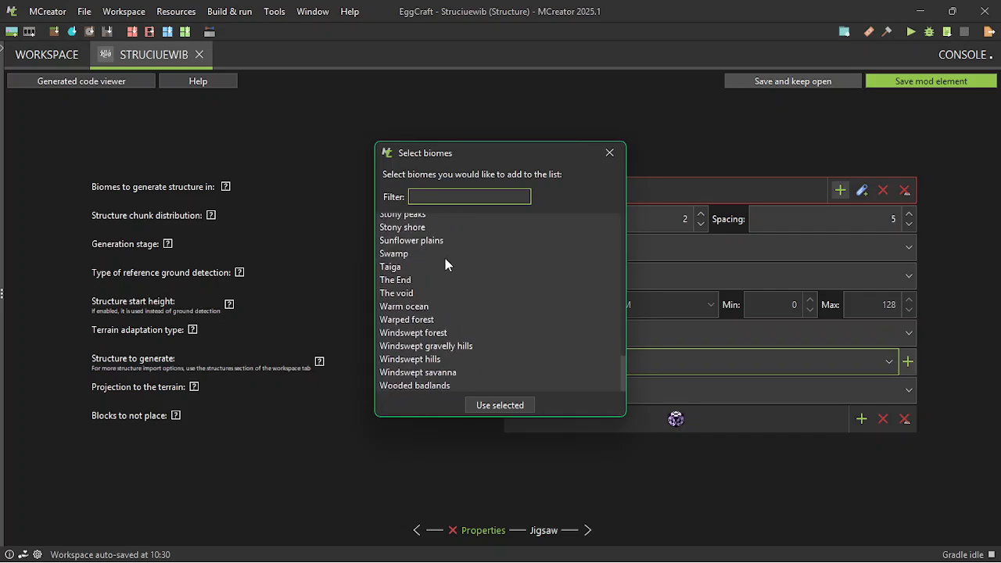
pyautogui.scroll(8, 418, 290)
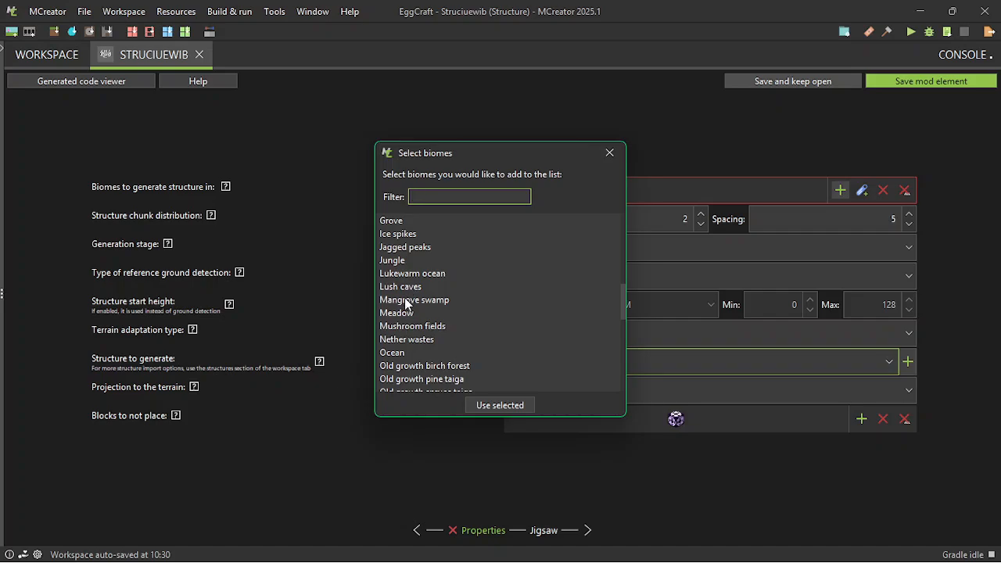
pyautogui.scroll(1, 407, 289)
pyautogui.write('plain')
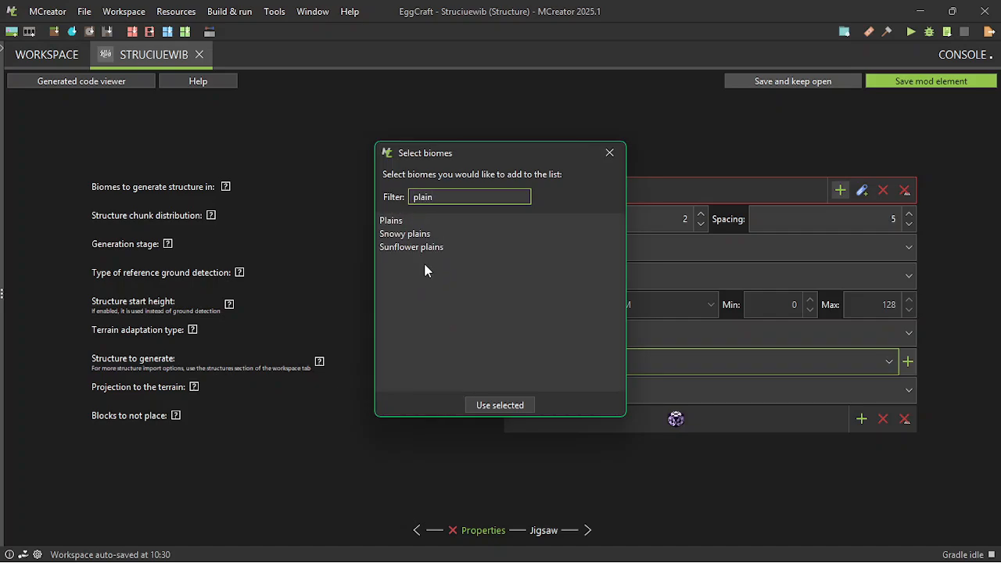
pyautogui.click(393, 222)
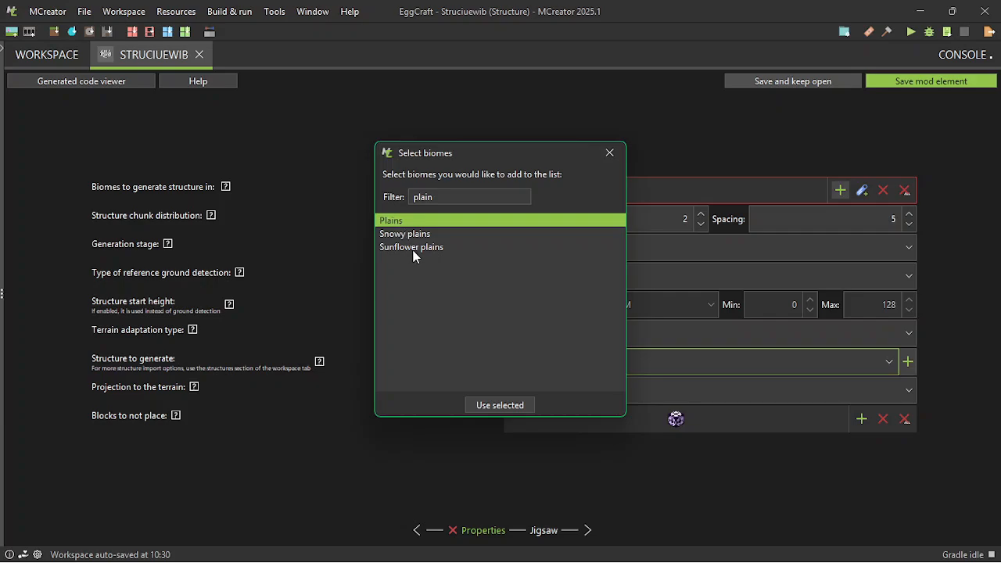
pyautogui.click(478, 405)
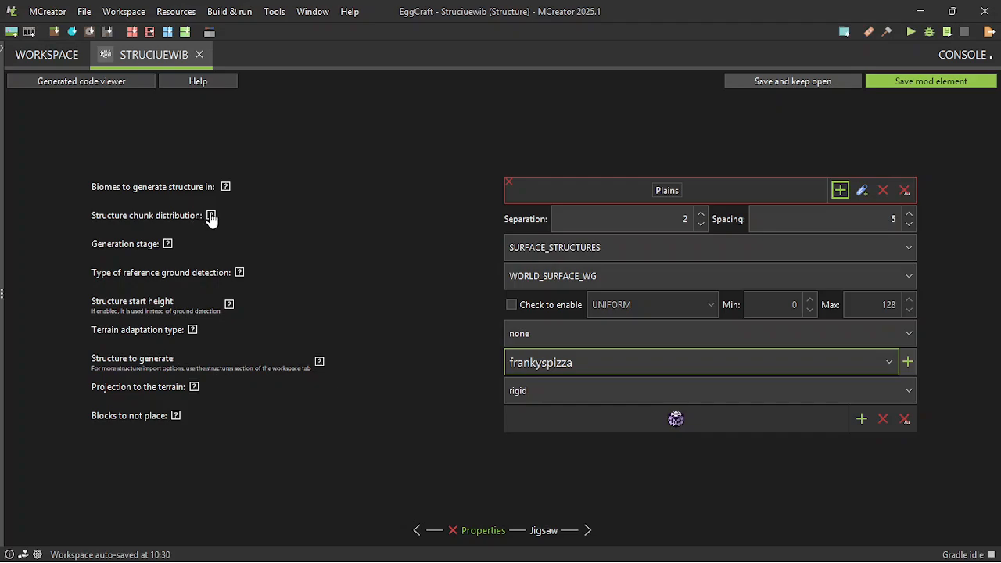
# Set the separation of the structure chunk distribution to 1
pyautogui.moveTo(211, 218)
pyautogui.click(700, 215)
pyautogui.click(700, 215)
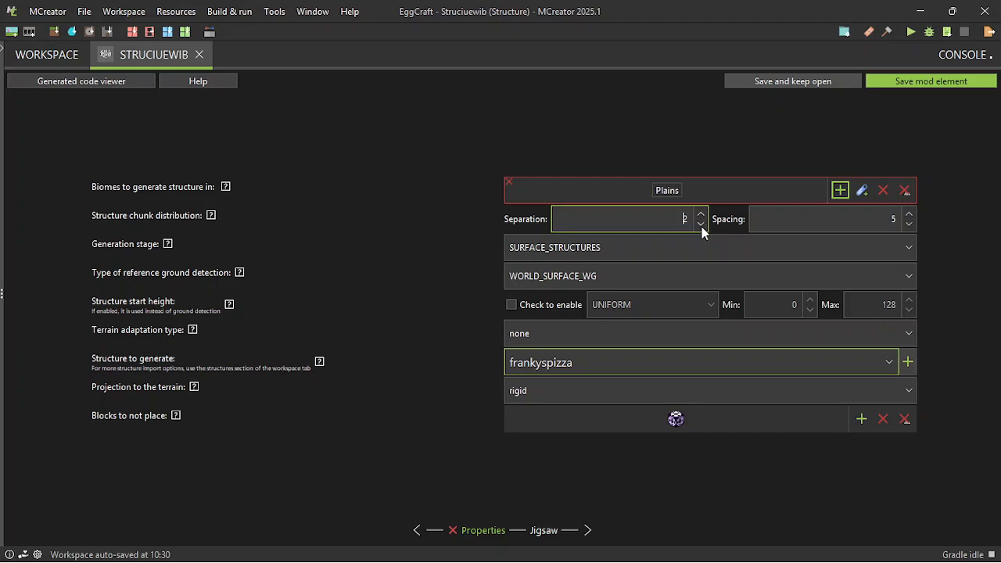
pyautogui.click(701, 226)
# Examine the structure's generation stage, ground detection, terrain adaptation and structure-to-generate settings, including the help on the first two
pyautogui.moveTo(168, 245)
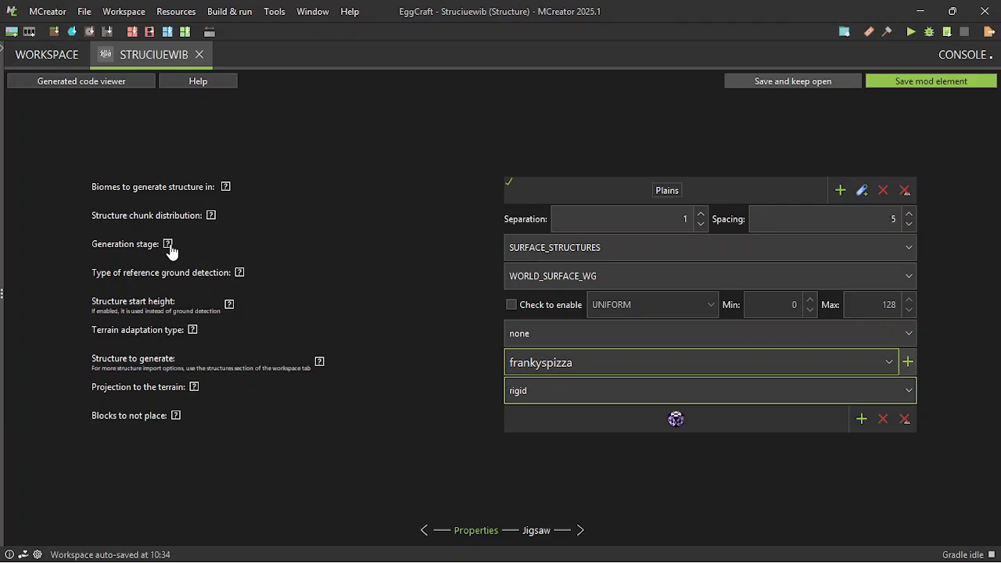
pyautogui.moveTo(167, 244)
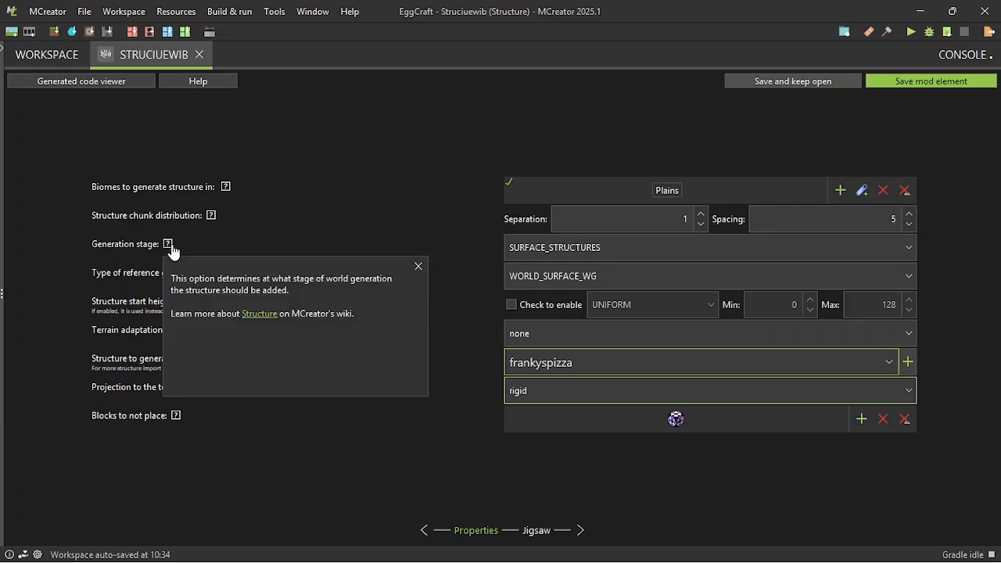
pyautogui.click(417, 268)
pyautogui.click(542, 249)
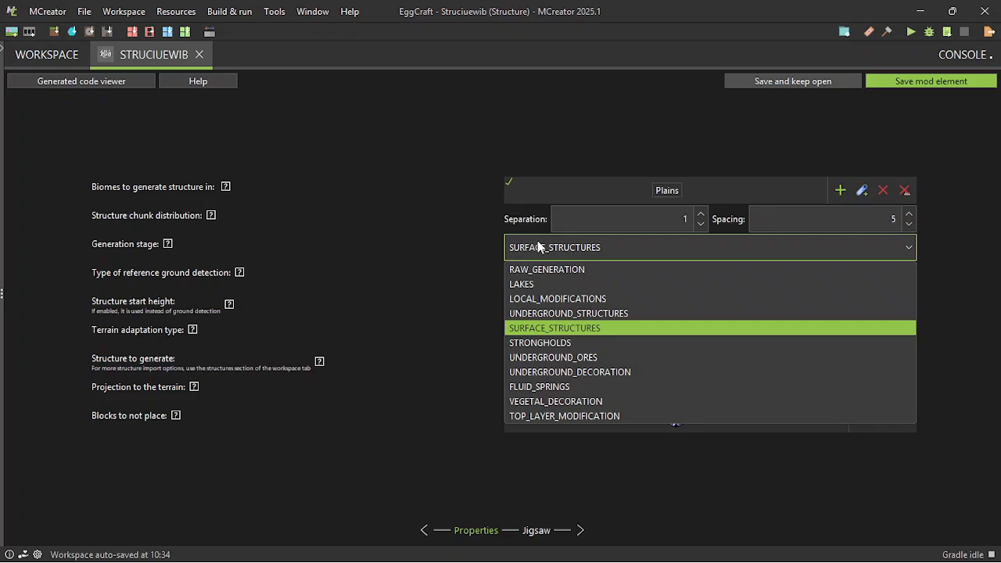
pyautogui.click(546, 247)
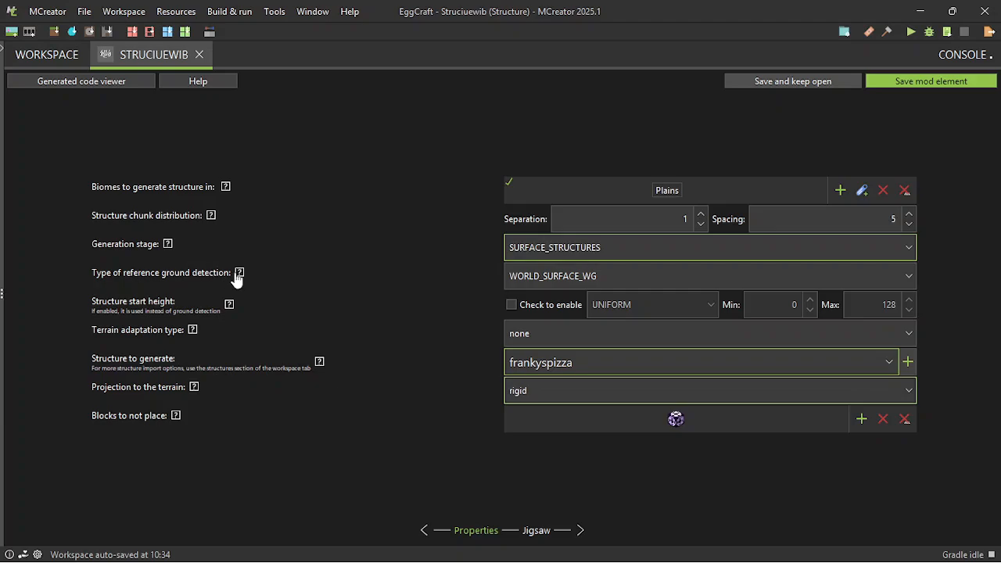
pyautogui.moveTo(238, 273)
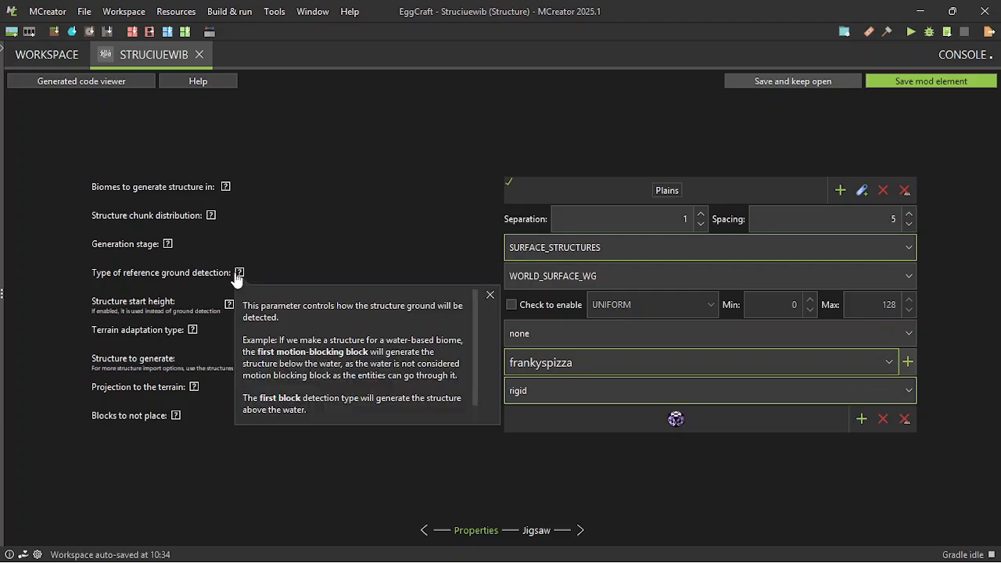
pyautogui.click(491, 297)
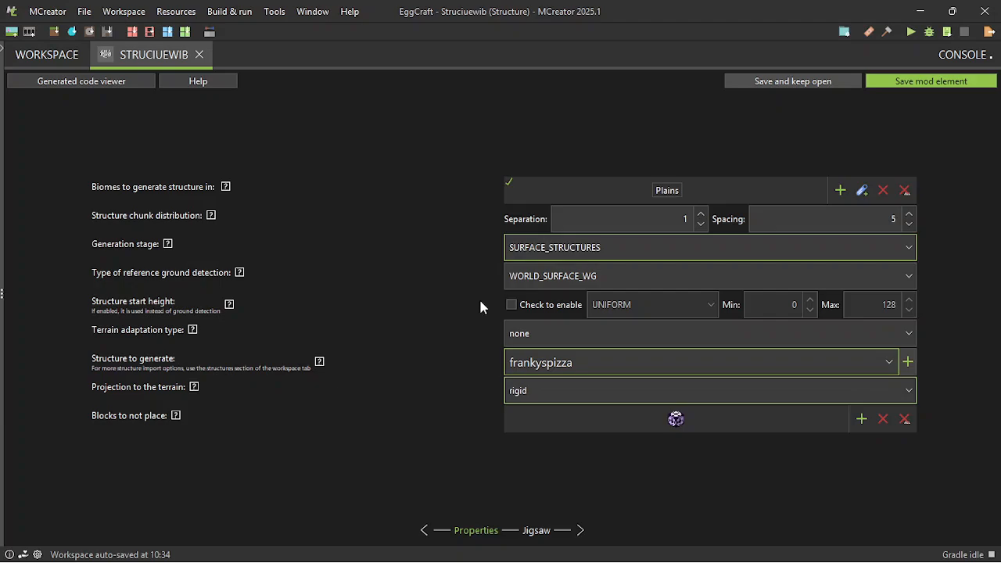
pyautogui.click(521, 338)
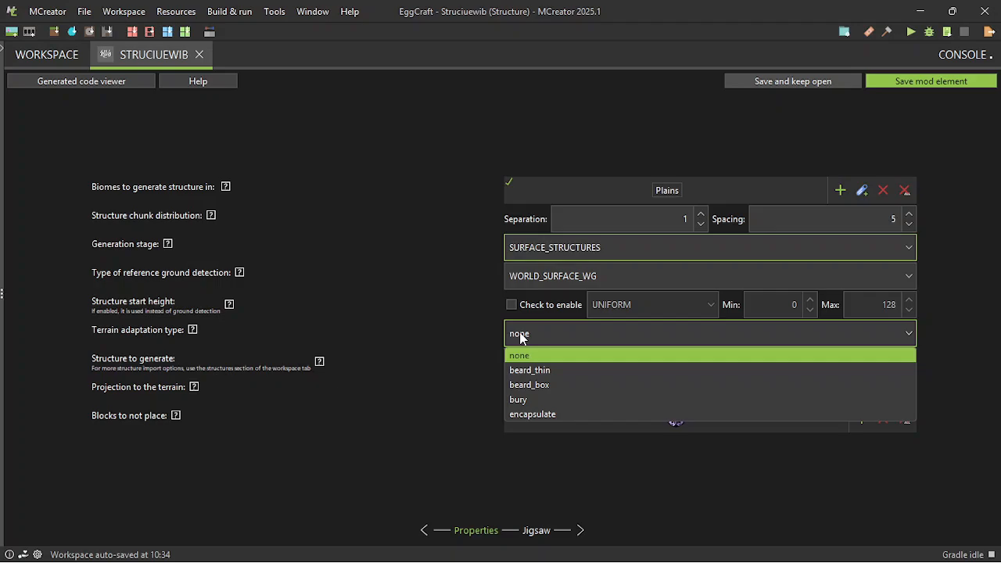
pyautogui.click(535, 333)
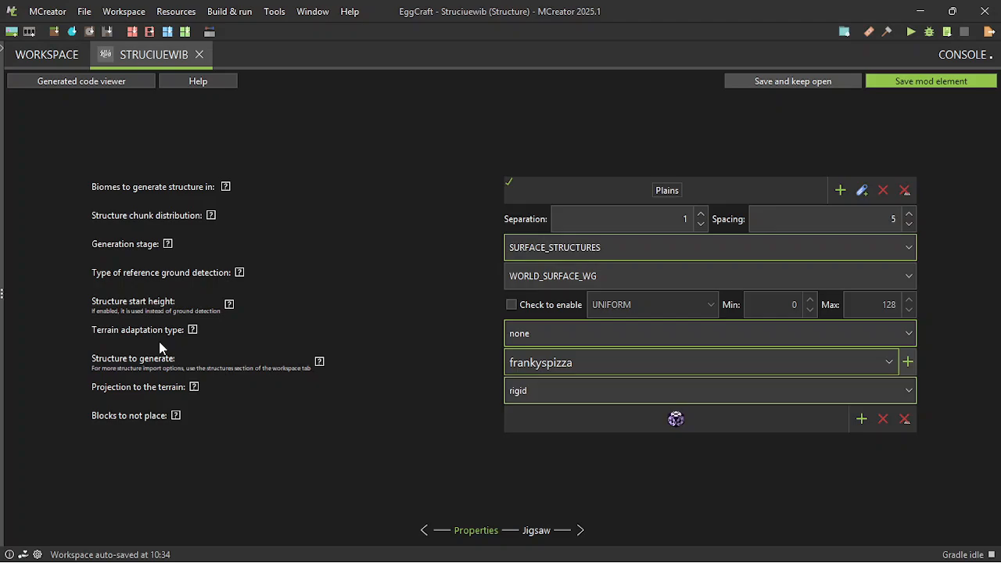
pyautogui.click(619, 362)
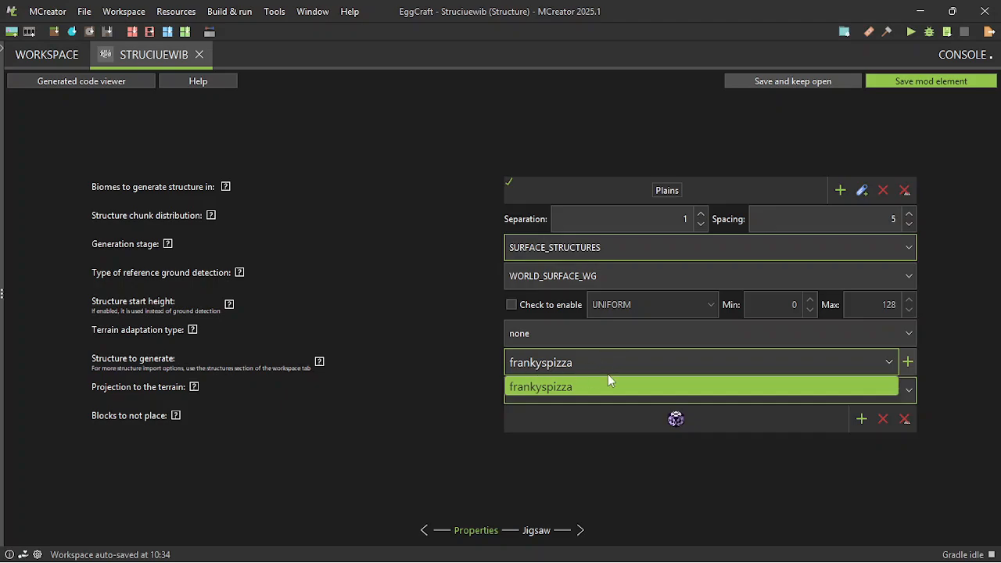
pyautogui.click(569, 363)
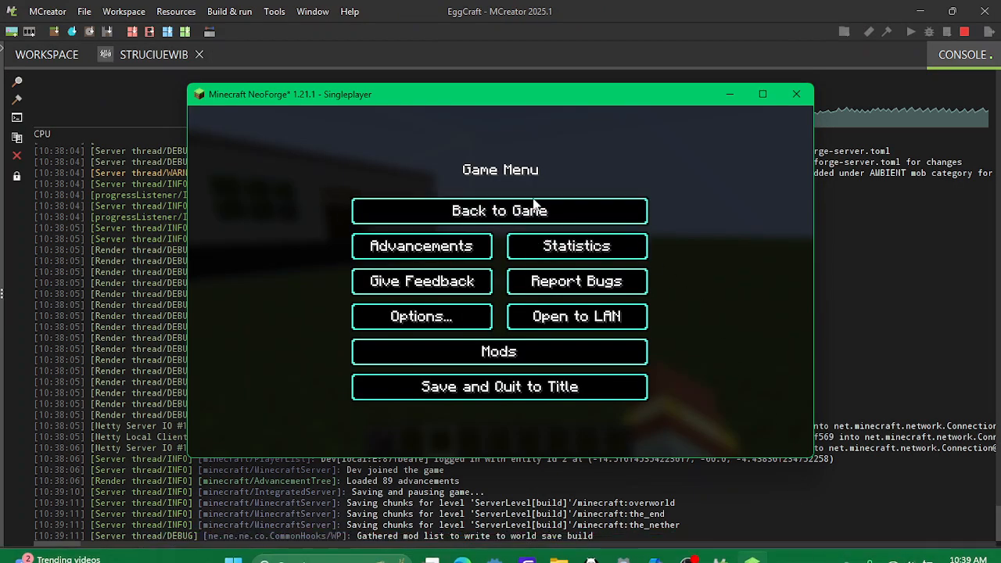
# Resume the Minecraft test world and obtain a structure block with the command /give @s minecraft:structure_block
pyautogui.click(534, 204)
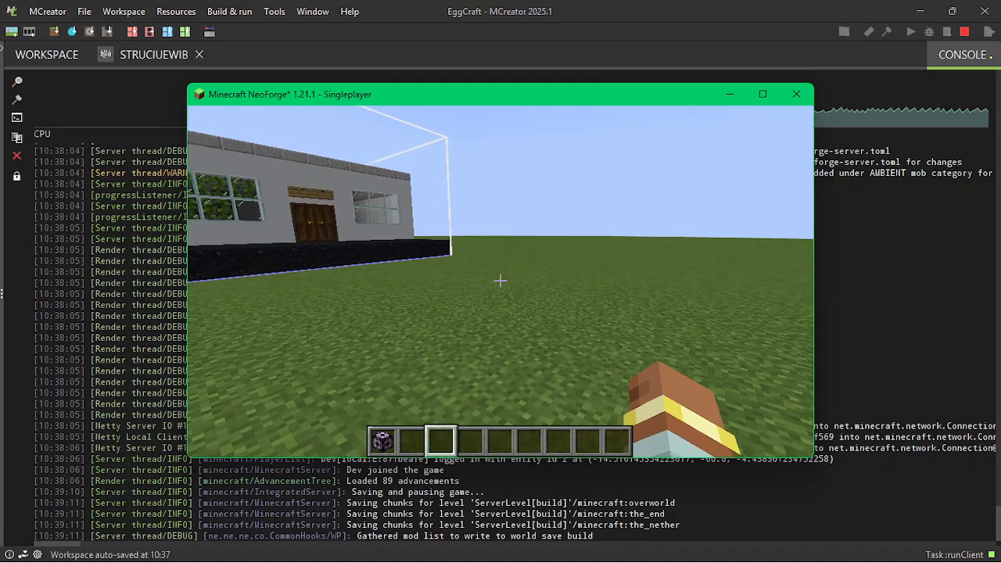
pyautogui.press('w')
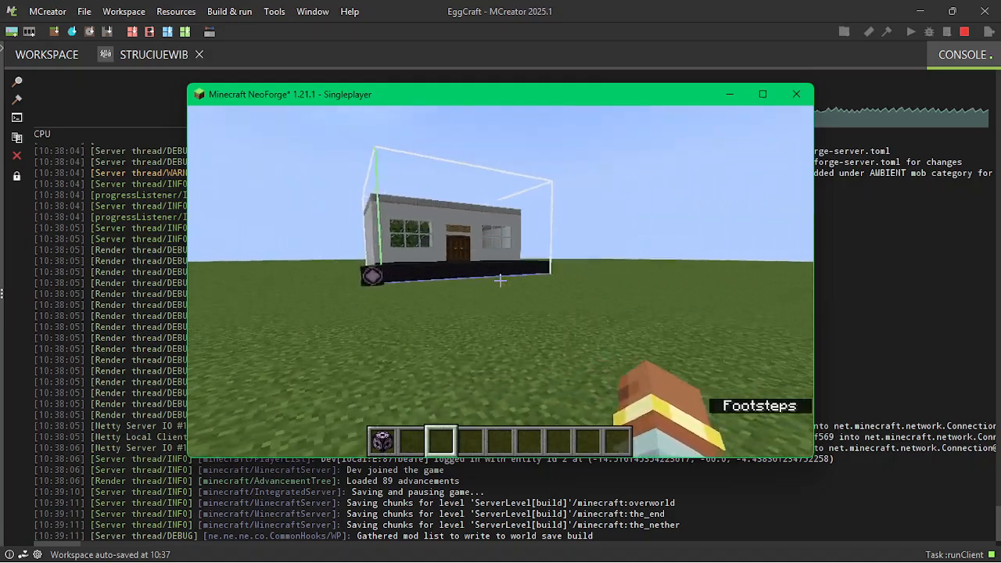
pyautogui.press('a')
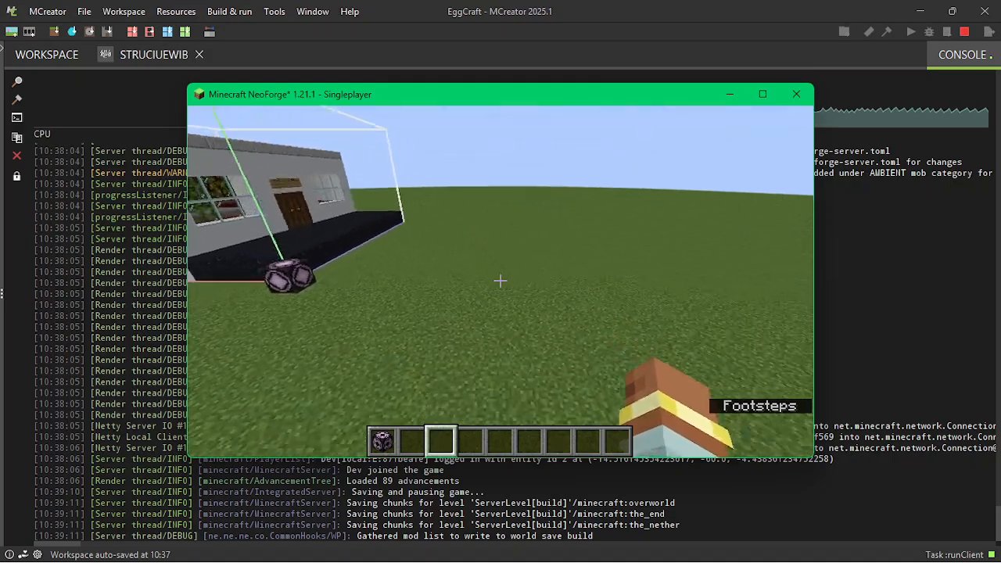
pyautogui.press('1')
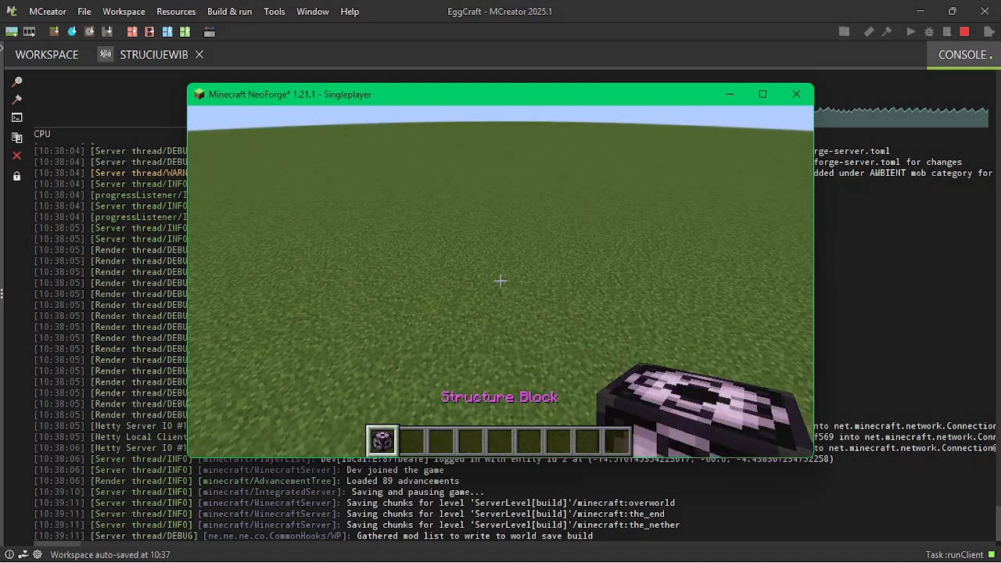
pyautogui.press('/')
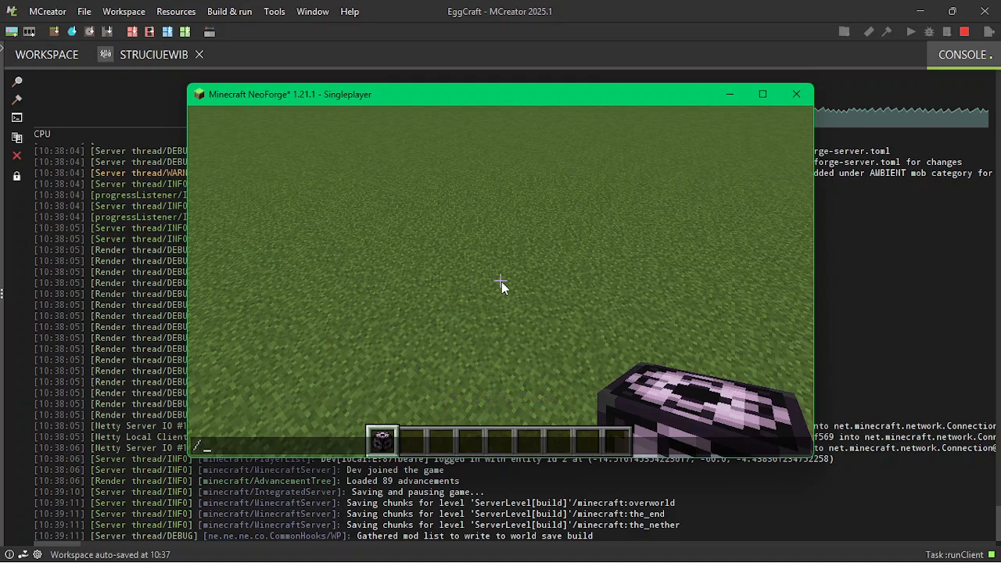
pyautogui.write('give @s')
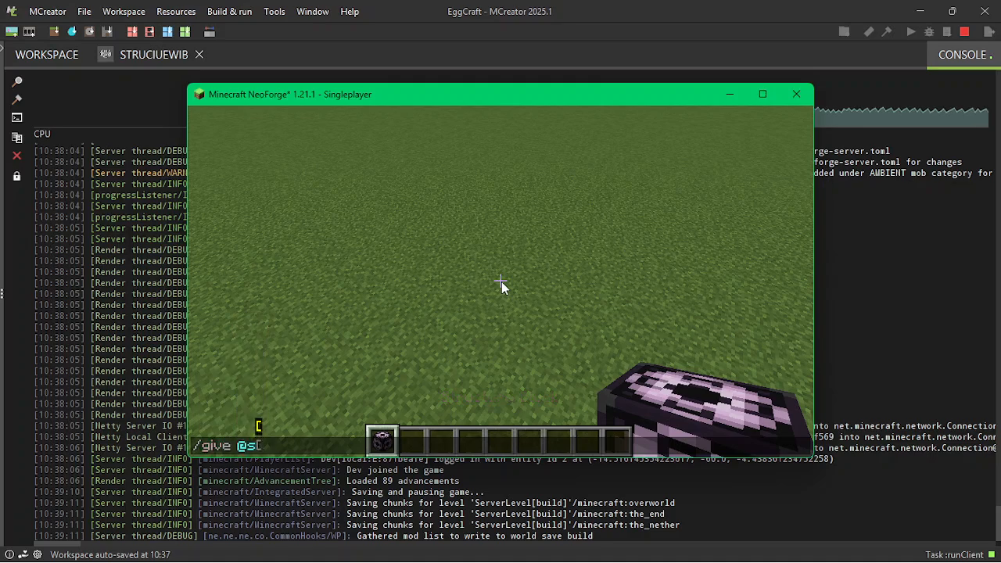
pyautogui.write(' structure_block')
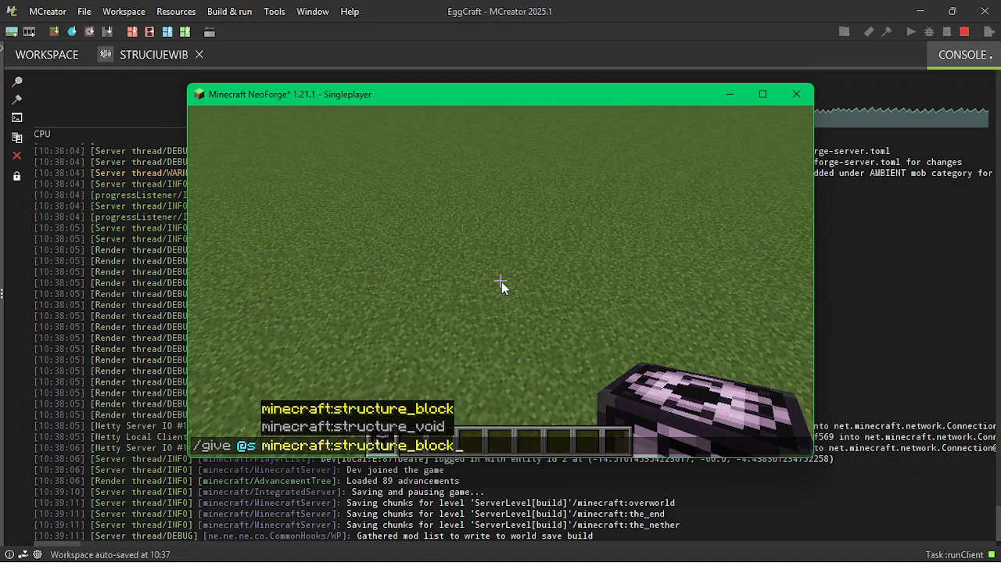
pyautogui.press('Return')
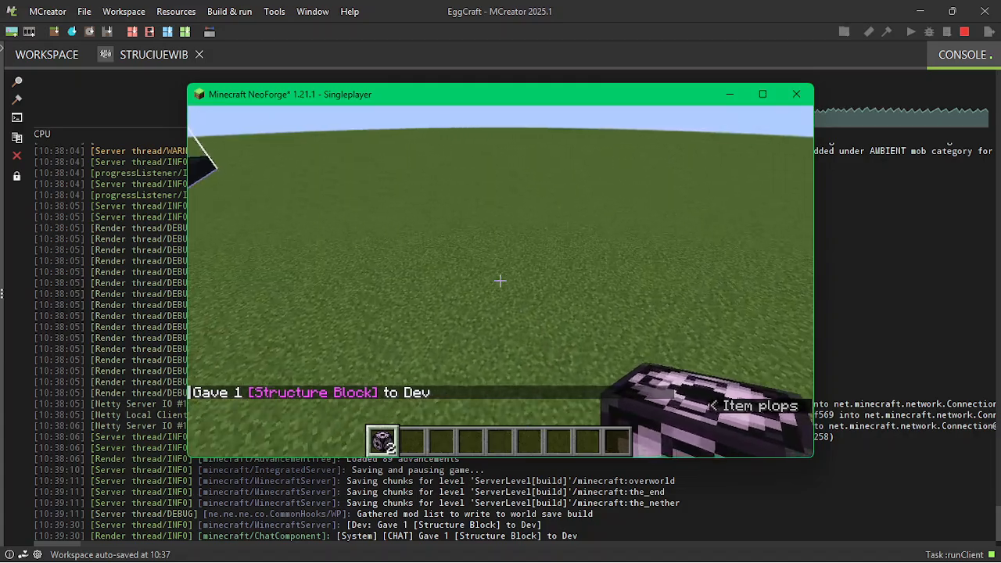
pyautogui.press('shift')
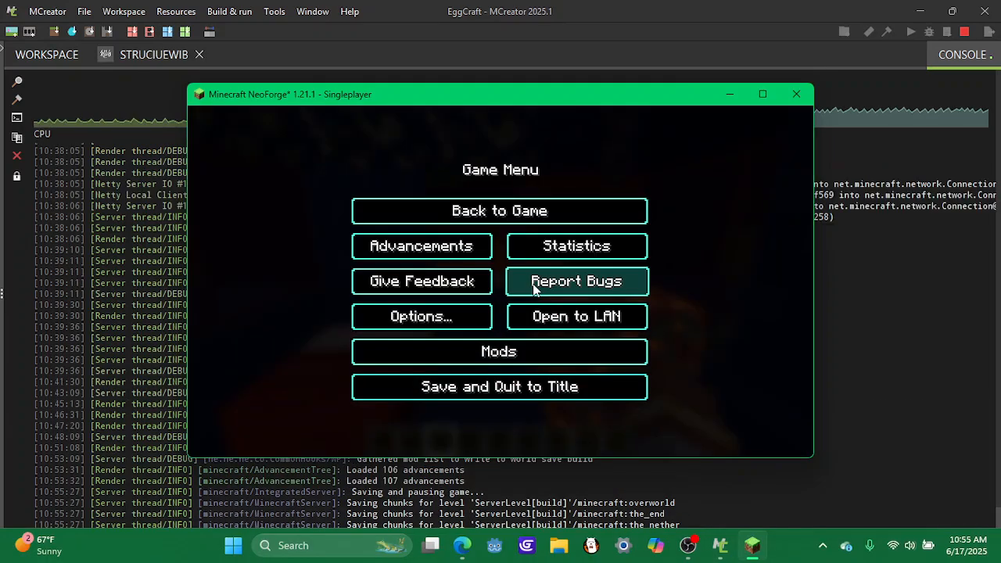
# Resume the paused world, inspect the brick building's interior and chests, and walk back outside
pyautogui.click(536, 220)
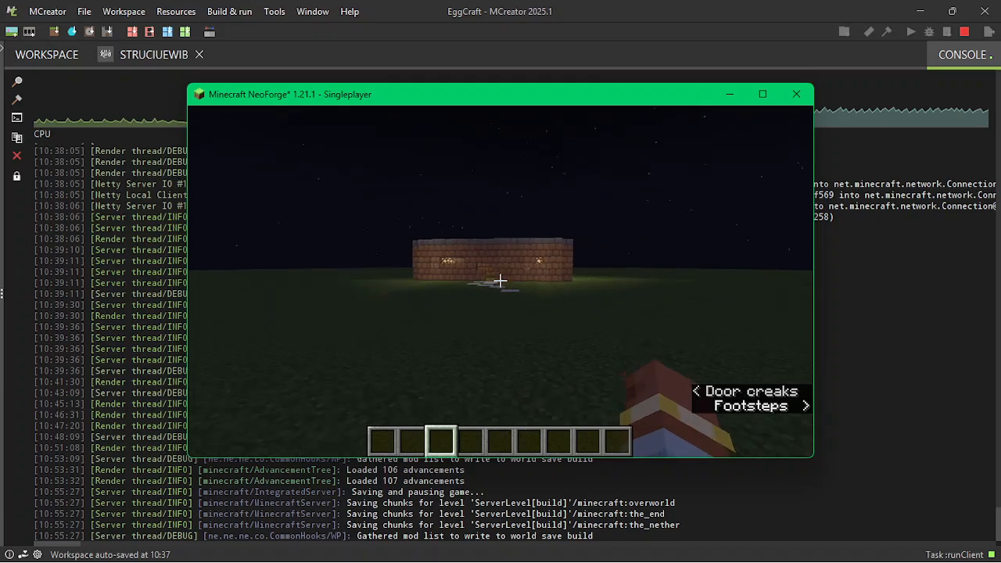
pyautogui.press('w')
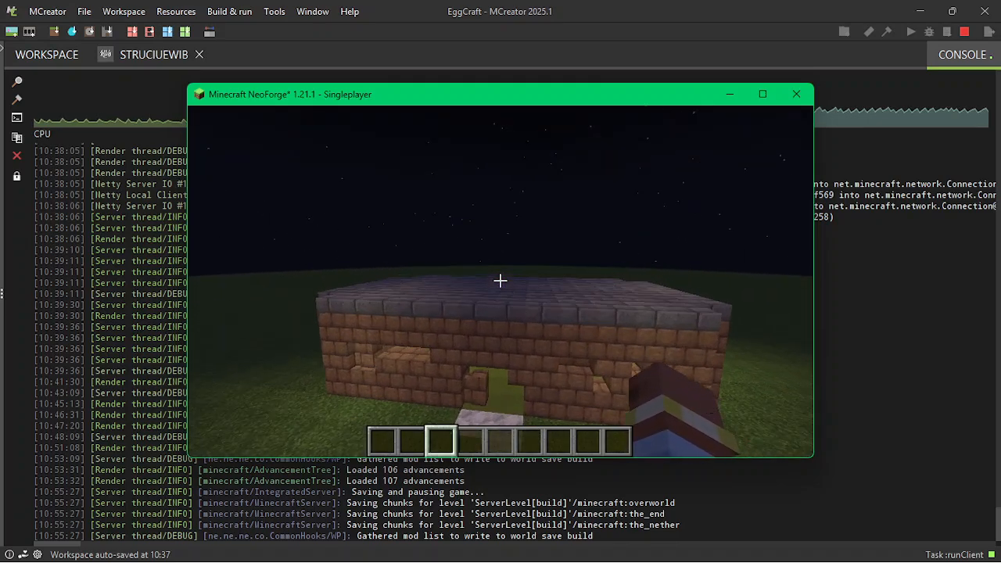
pyautogui.press('w')
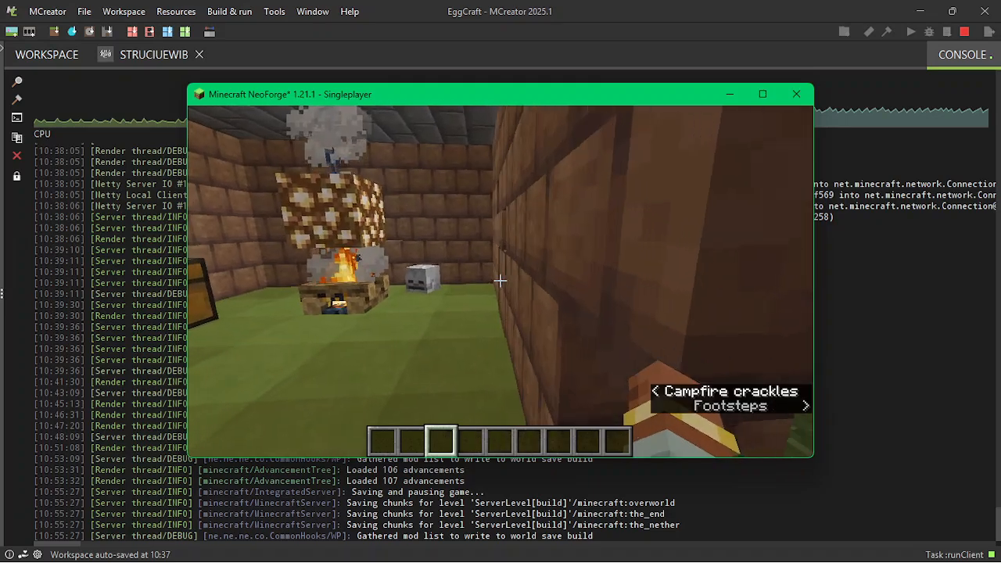
pyautogui.rightClick(501, 280)
pyautogui.press('Escape')
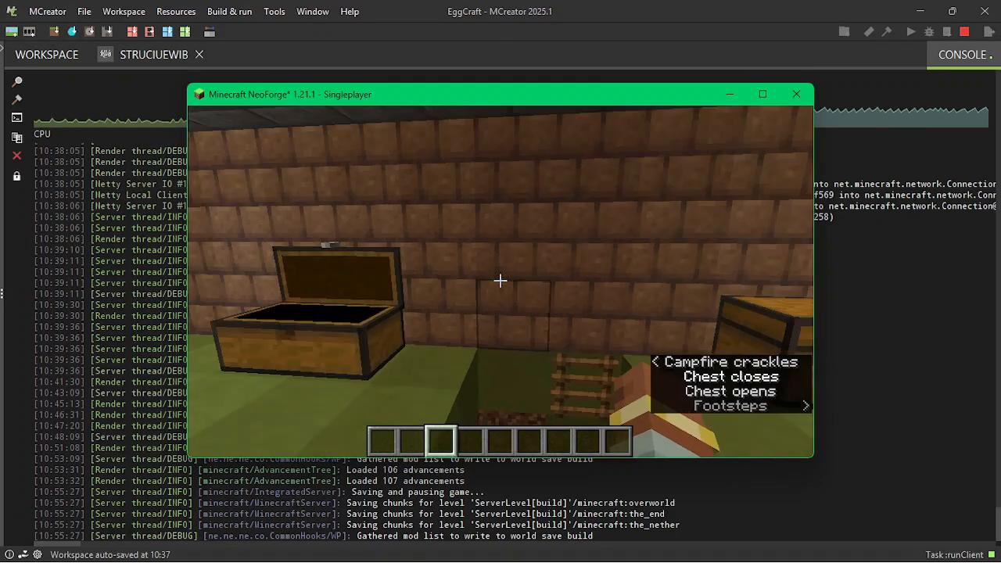
pyautogui.rightClick(501, 280)
pyautogui.press('Escape')
pyautogui.press('w')
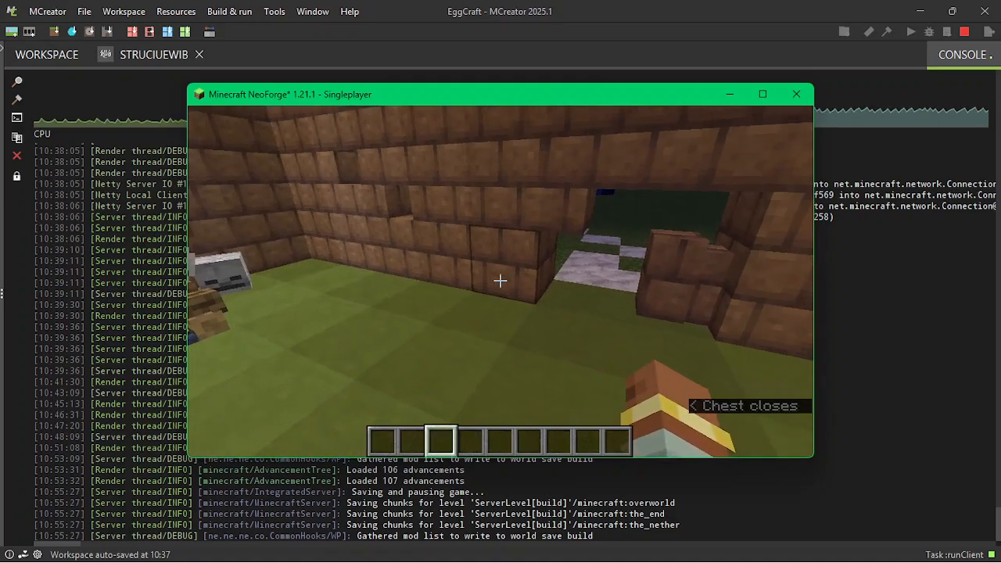
pyautogui.press('w')
pyautogui.press('w')
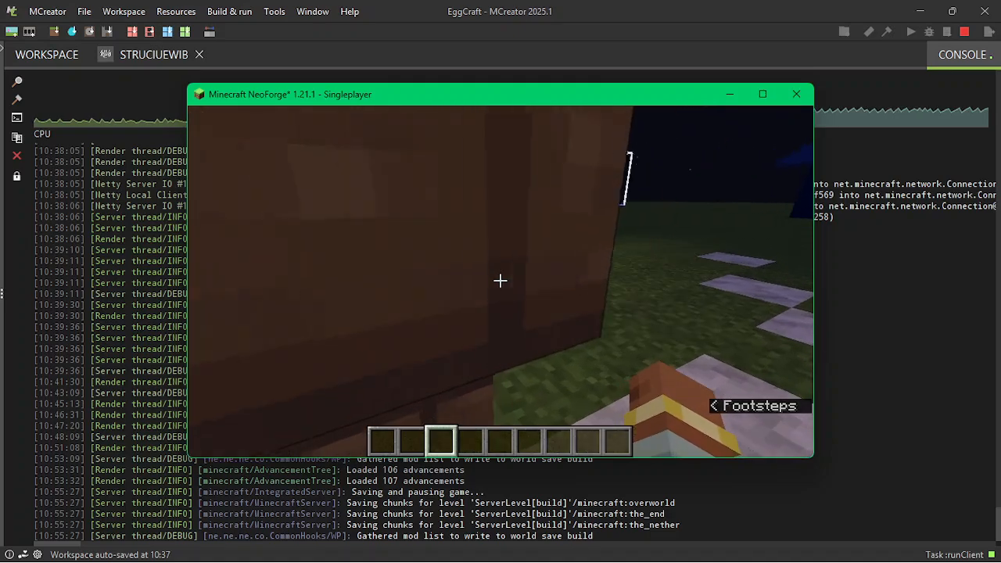
pyautogui.press('w')
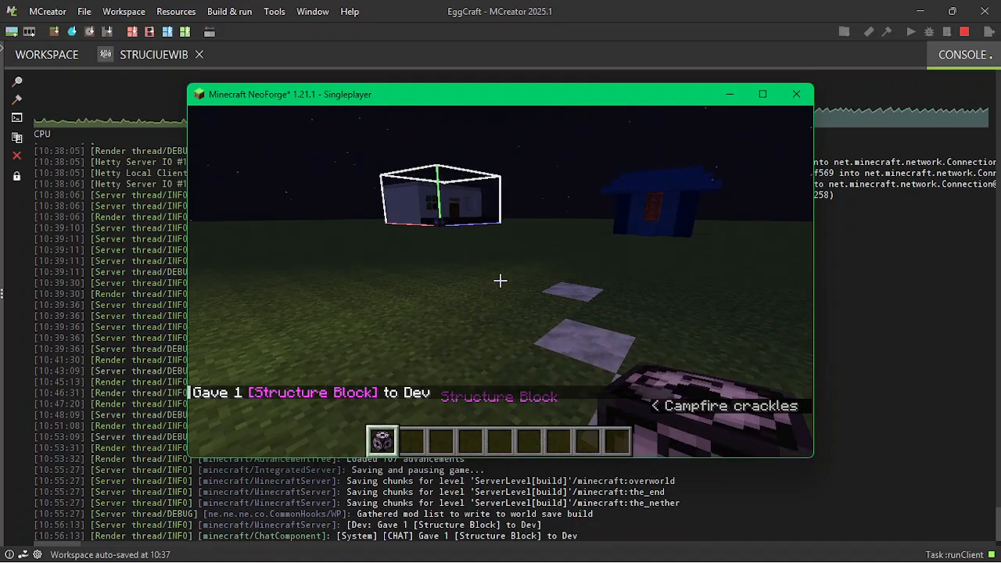
# Walk to the lawn beside the brick building, break a grass block and refill the gap with grass
pyautogui.press('w')
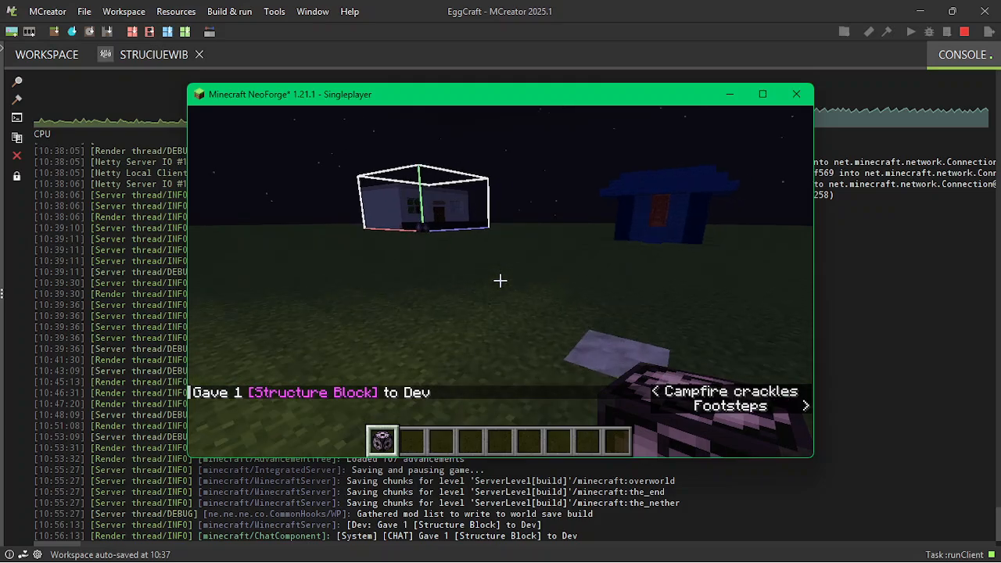
pyautogui.press('s')
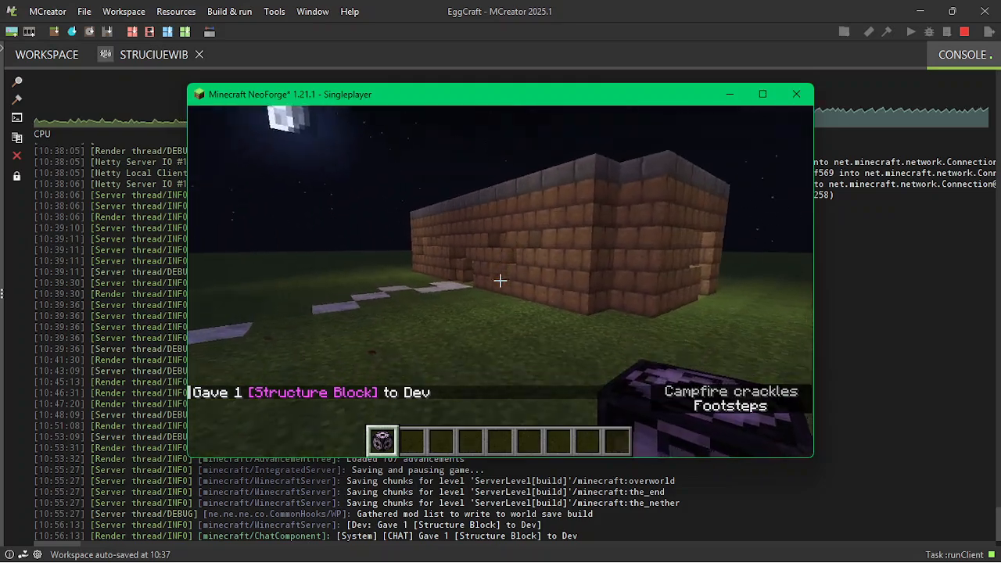
pyautogui.press('w')
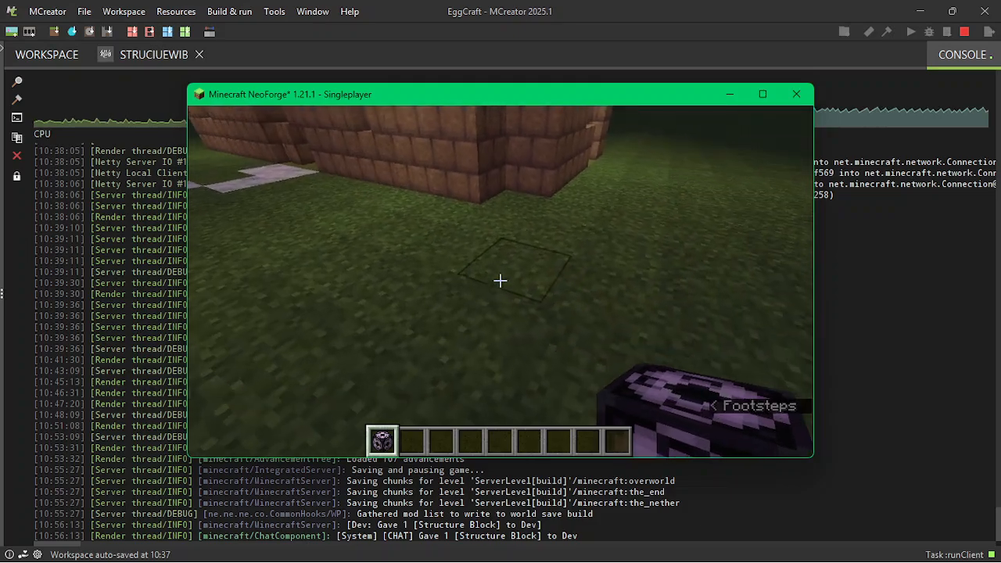
pyautogui.press('w')
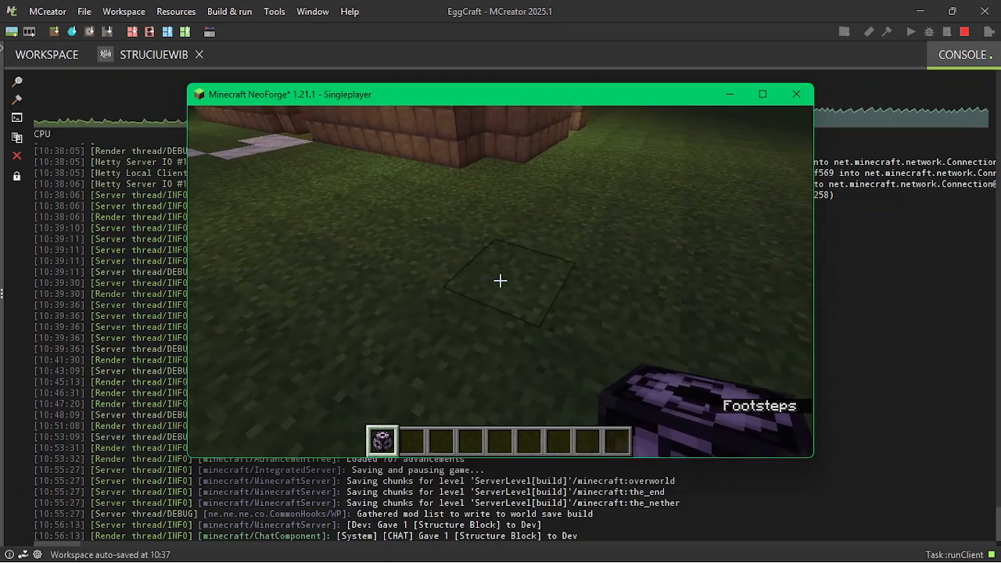
pyautogui.press('w')
pyautogui.click(500, 280)
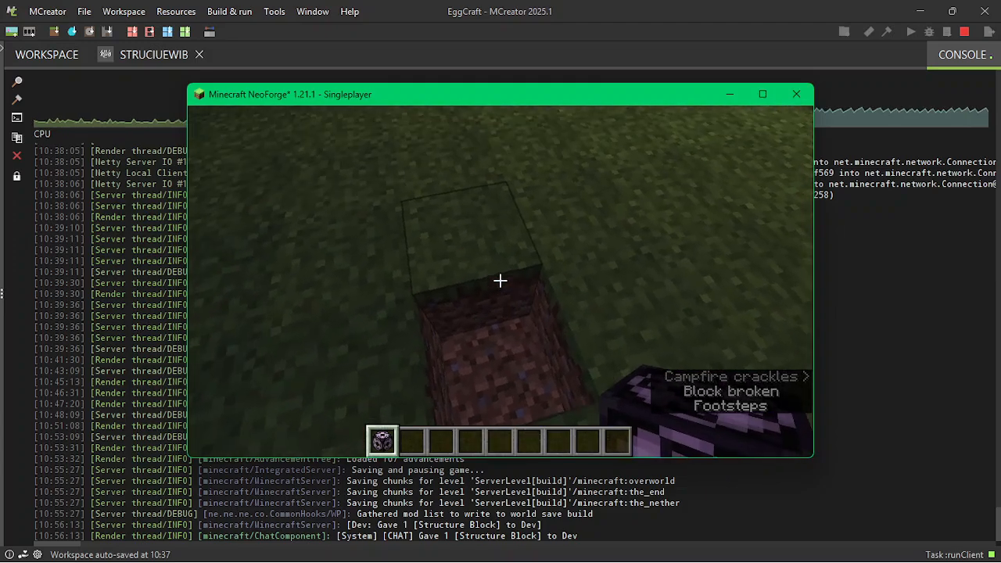
pyautogui.middleClick(501, 280)
pyautogui.rightClick(501, 280)
# Dig a shaft in the lawn near the brick building, place a structure block at its bottom and leave the shaft
pyautogui.click(501, 280)
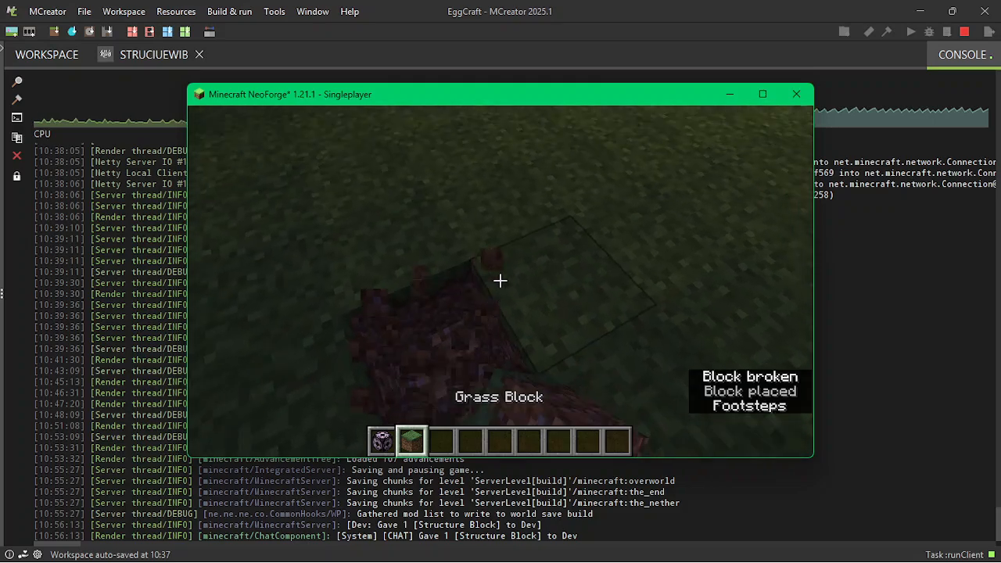
pyautogui.click(501, 280)
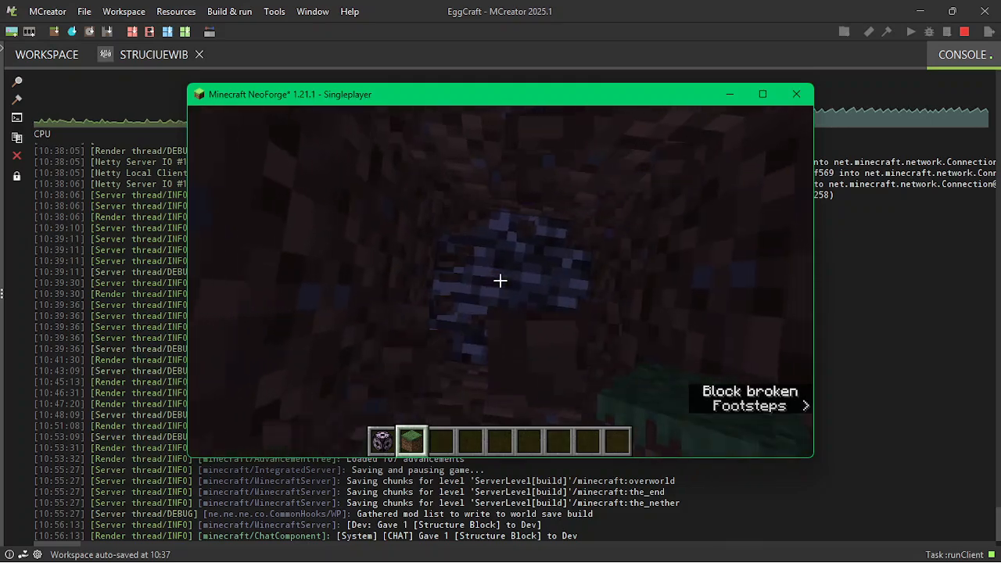
pyautogui.click(500, 280)
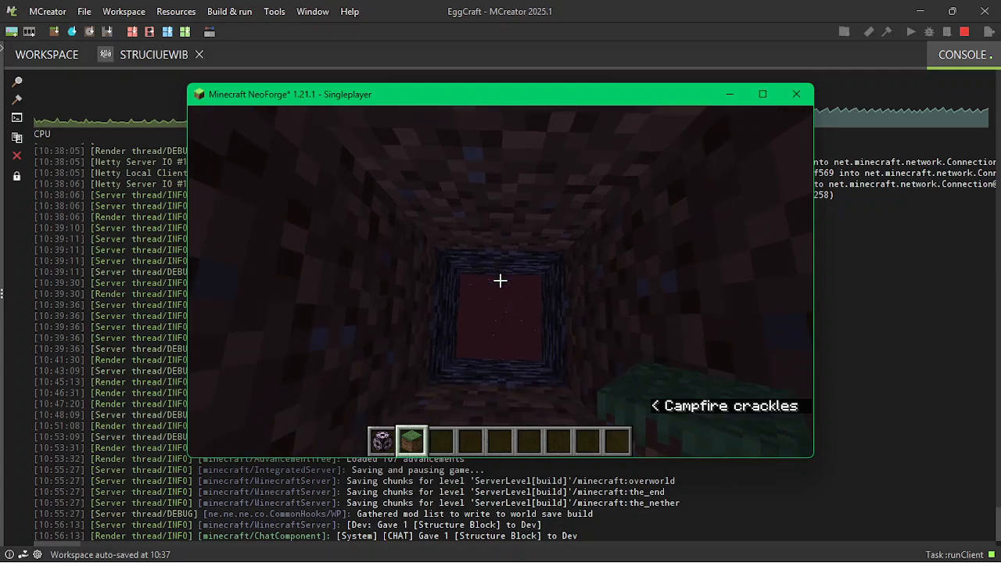
pyautogui.press('1')
pyautogui.rightClick(500, 280)
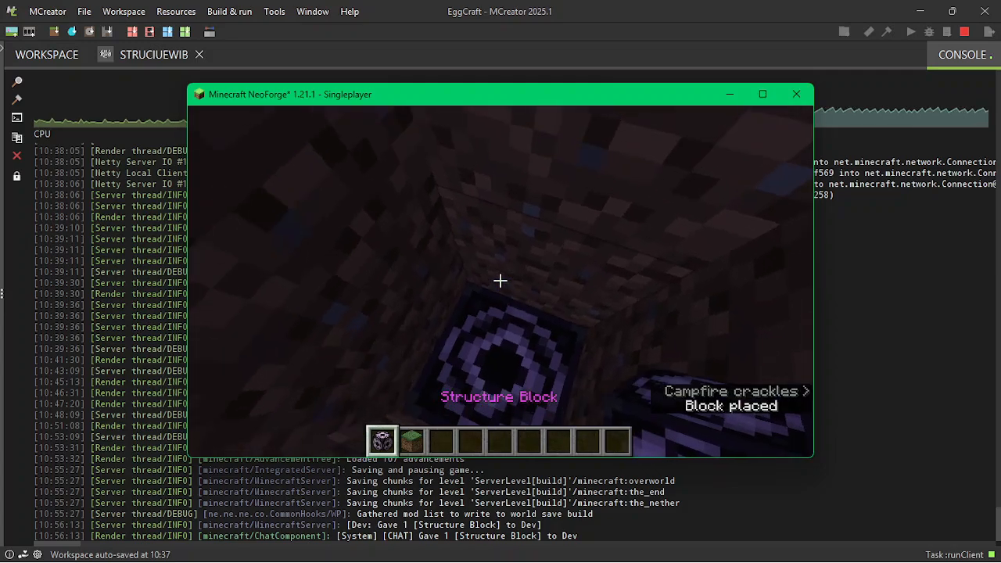
pyautogui.press('space')
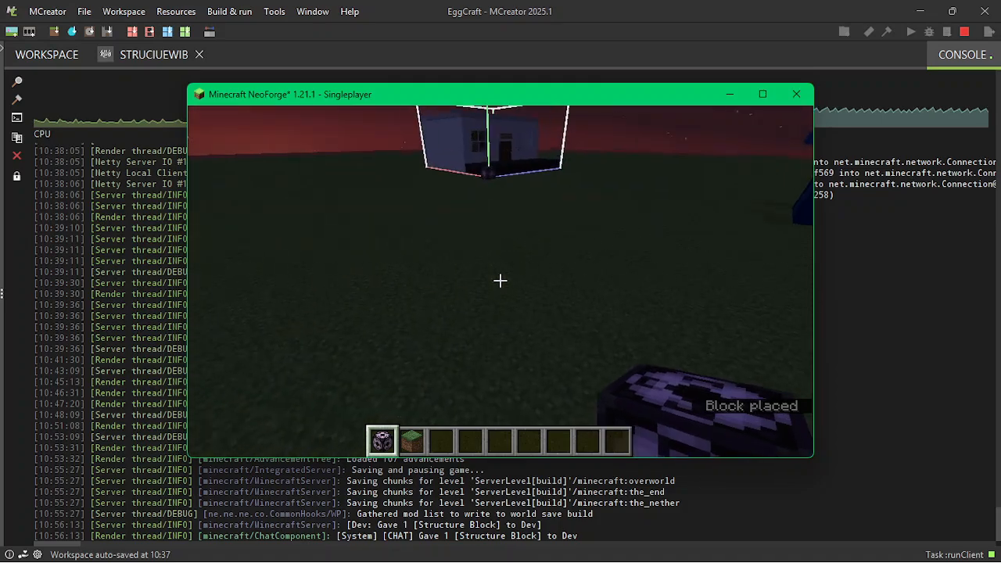
# Switch the buried structure block to Save mode and set its structure size to 9 × 9 × 9
pyautogui.rightClick(500, 280)
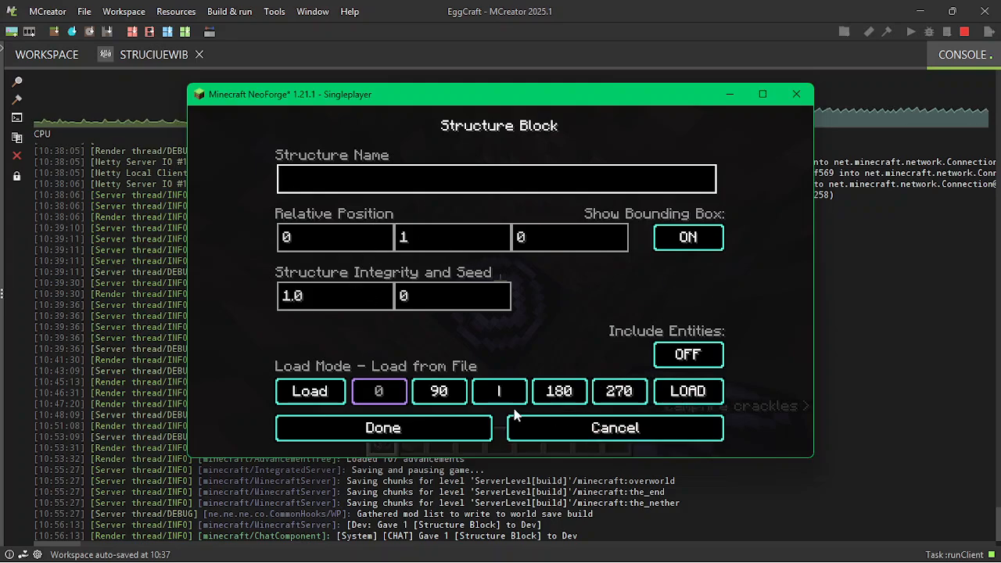
pyautogui.click(324, 395)
pyautogui.click(323, 397)
pyautogui.click(323, 398)
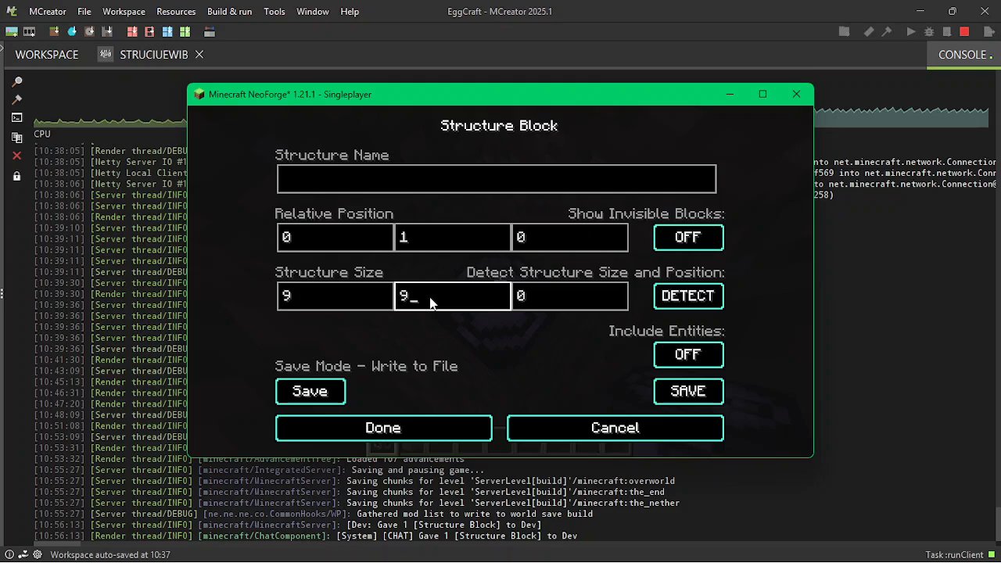
pyautogui.click(550, 304)
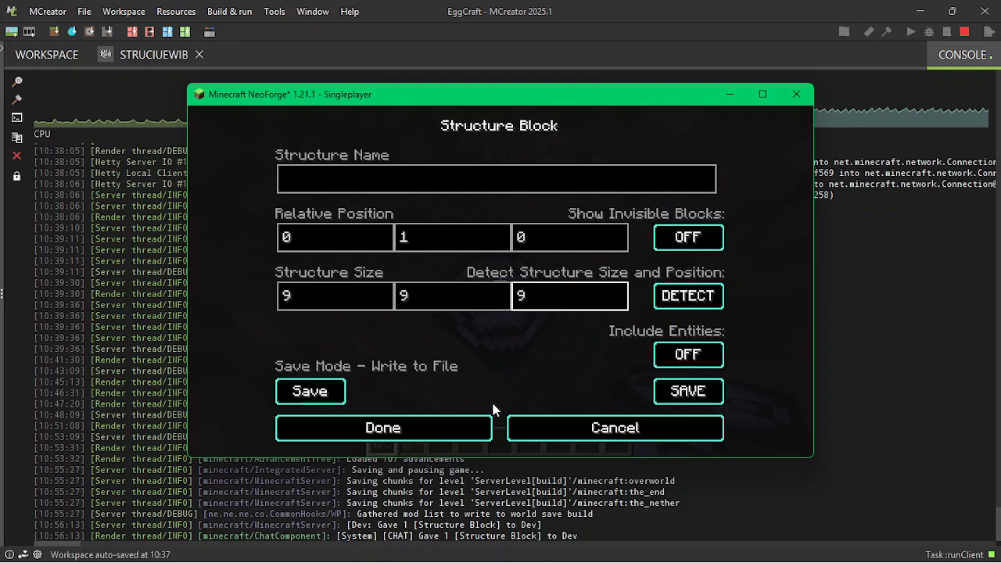
pyautogui.click(480, 425)
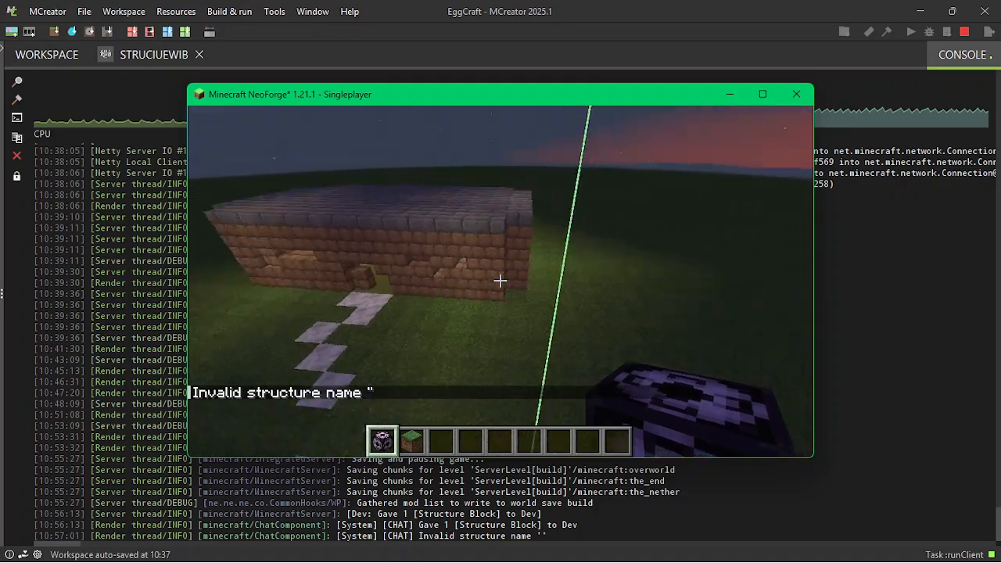
# Return to the shaft, remove the structure block and climb back out to the lawn
pyautogui.press('w')
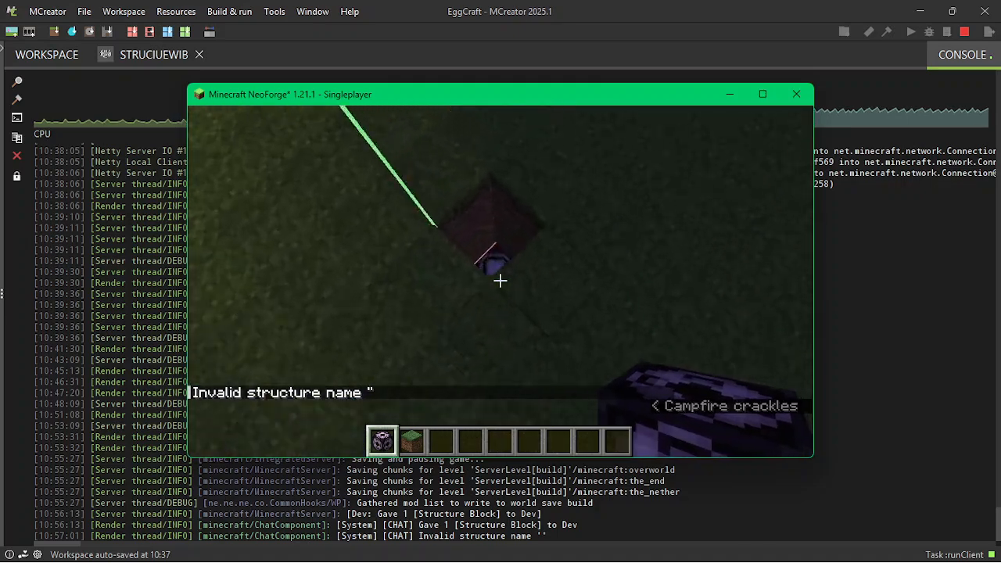
pyautogui.press('w')
pyautogui.press('s')
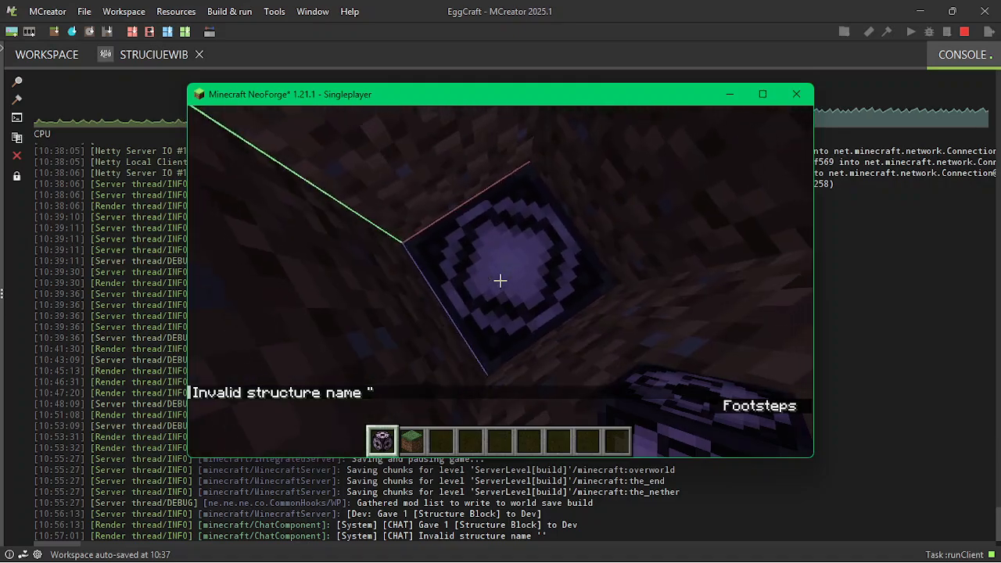
pyautogui.click(501, 280)
pyautogui.press('space')
pyautogui.press('space')
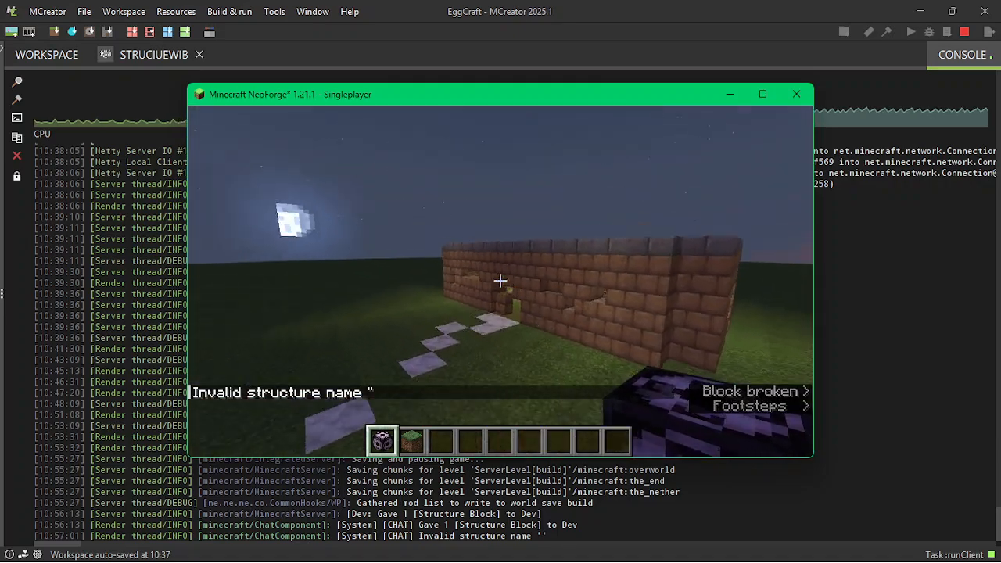
# Go around to the brick building's rear corner, dig a shaft against the walls and place a structure block at its bottom
pyautogui.press('w')
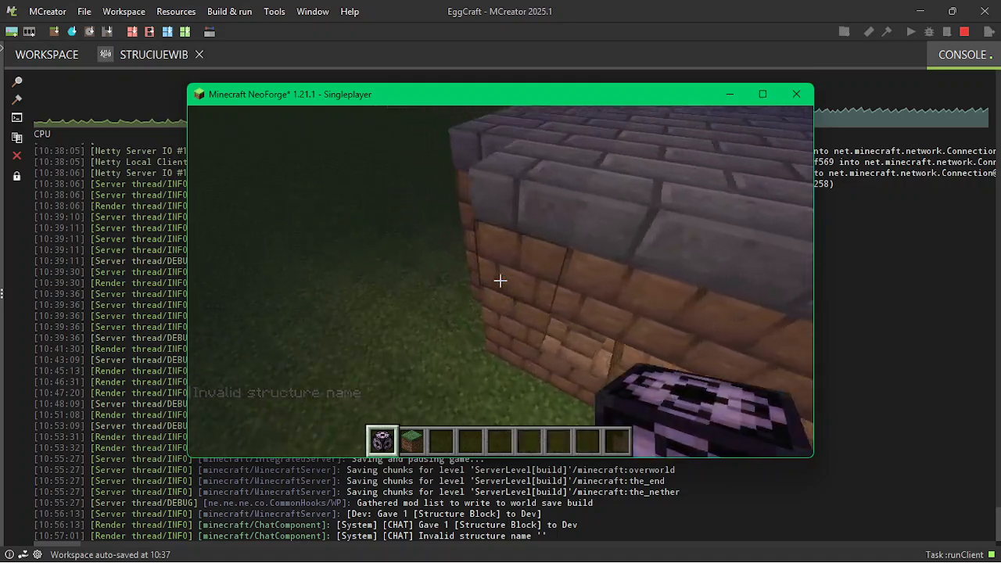
pyautogui.press('w')
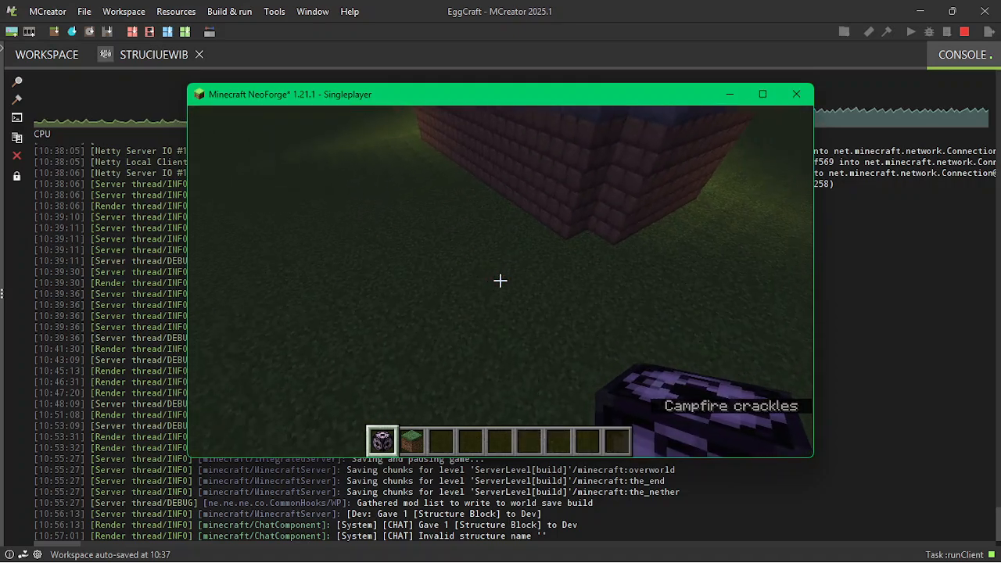
pyautogui.press('w')
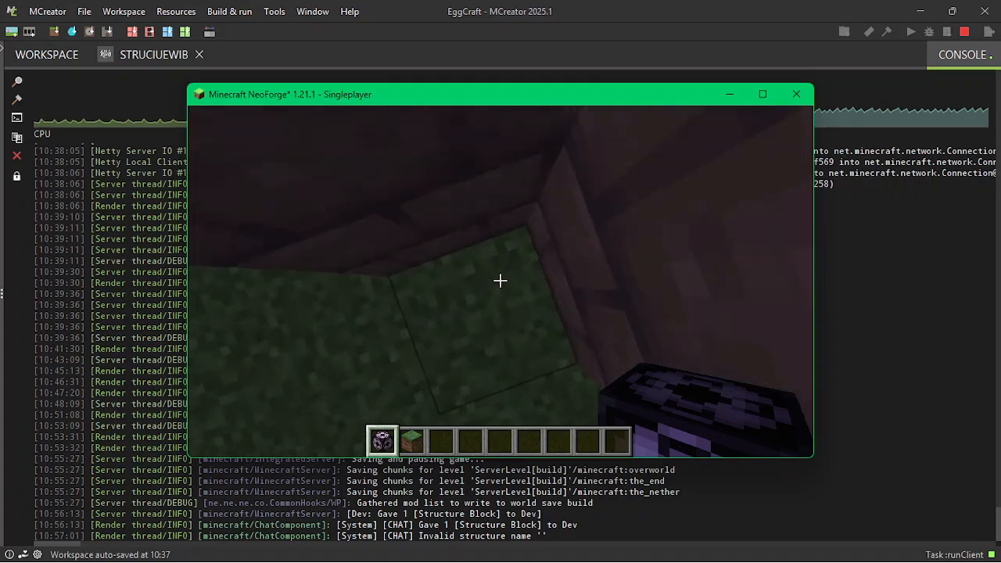
pyautogui.click(500, 281)
pyautogui.click(501, 281)
pyautogui.click(500, 280)
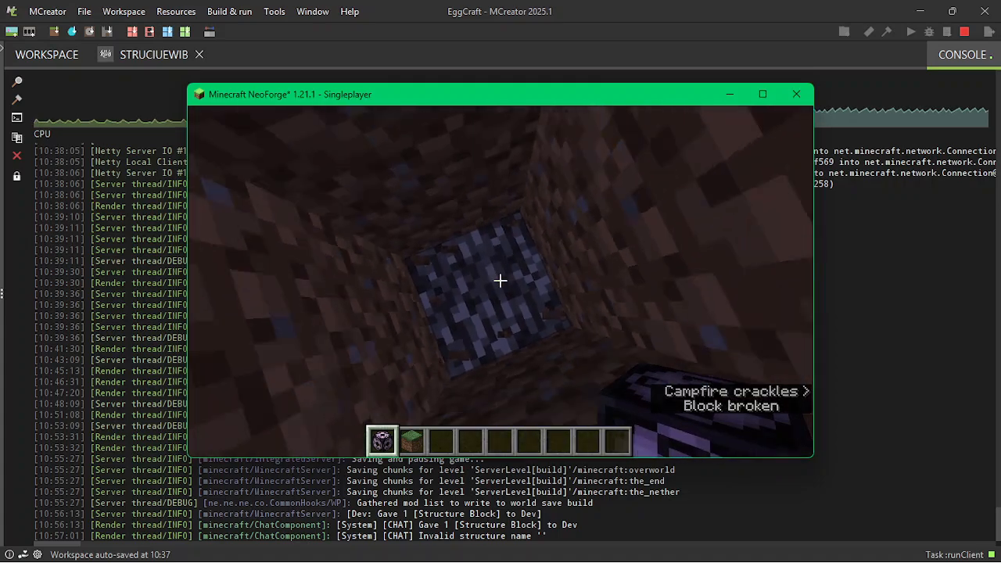
pyautogui.click(500, 281)
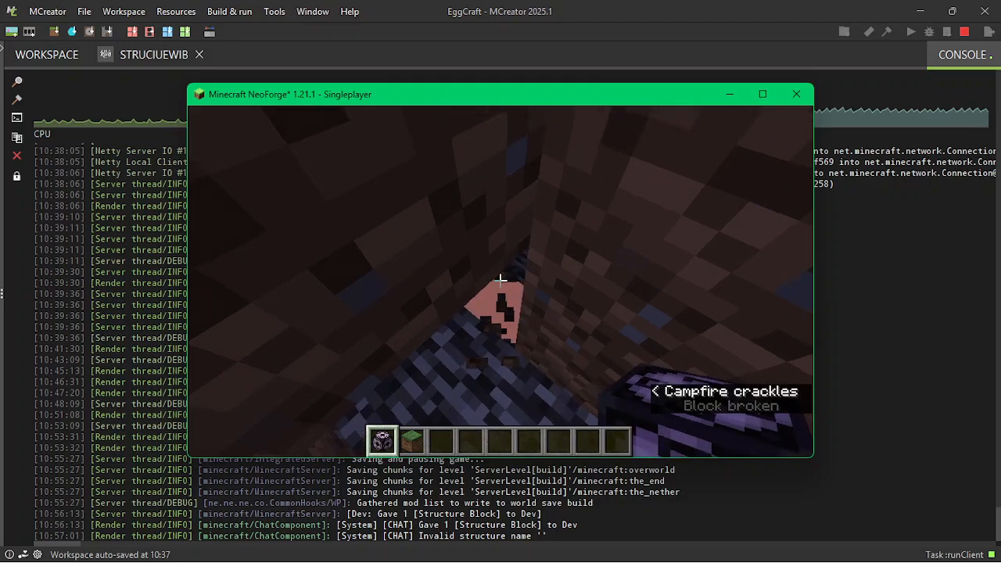
pyautogui.rightClick(500, 281)
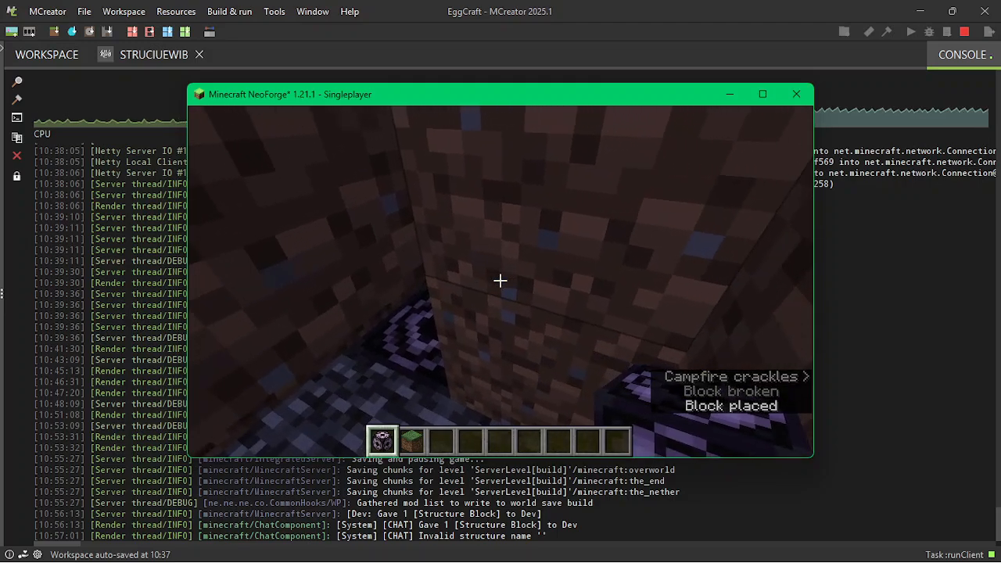
# Fill the corner shaft with dirt and dig down beside it to expose the structure block
pyautogui.press('3')
pyautogui.press('space')
pyautogui.rightClick(500, 281)
pyautogui.rightClick(501, 280)
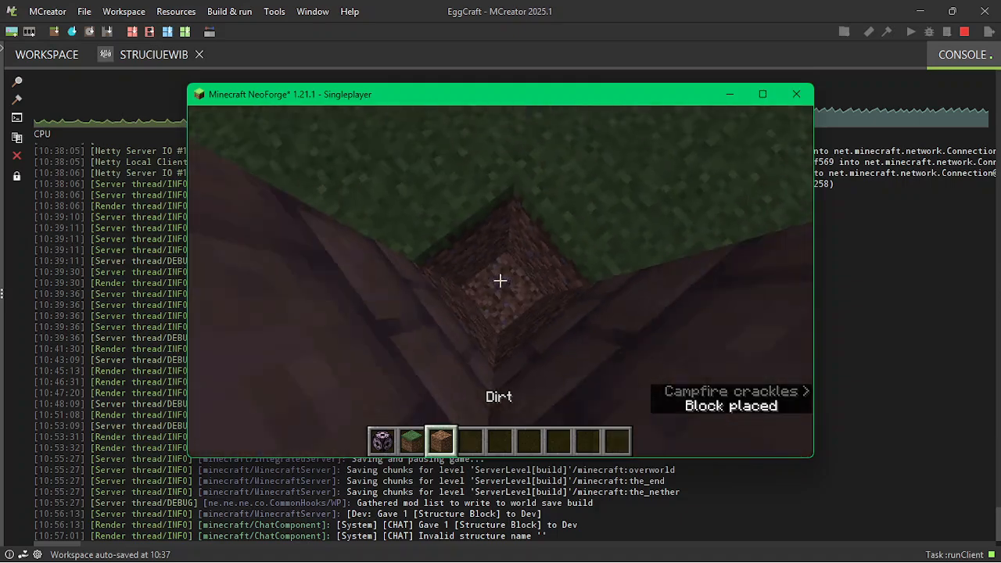
pyautogui.rightClick(501, 281)
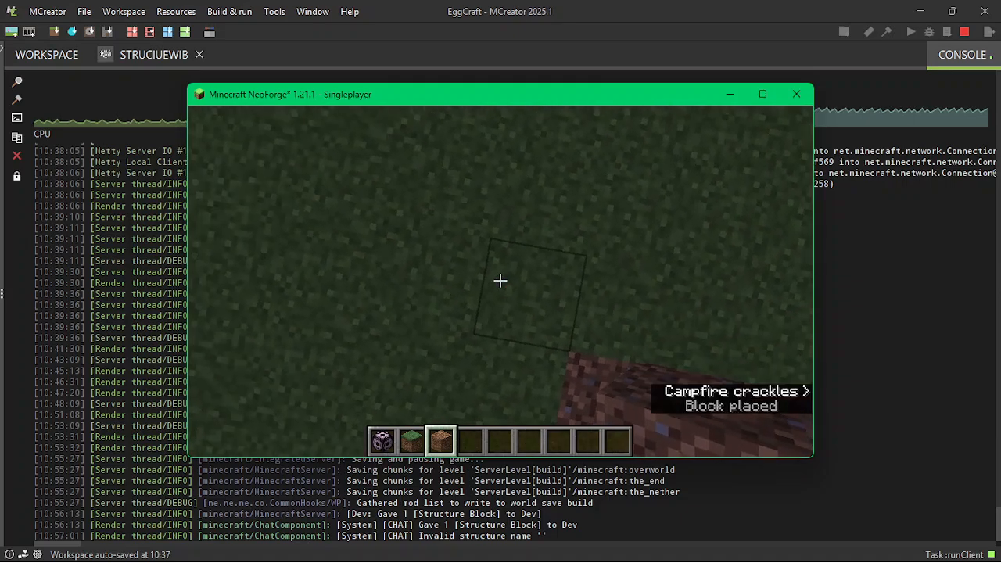
pyautogui.click(500, 280)
pyautogui.click(501, 281)
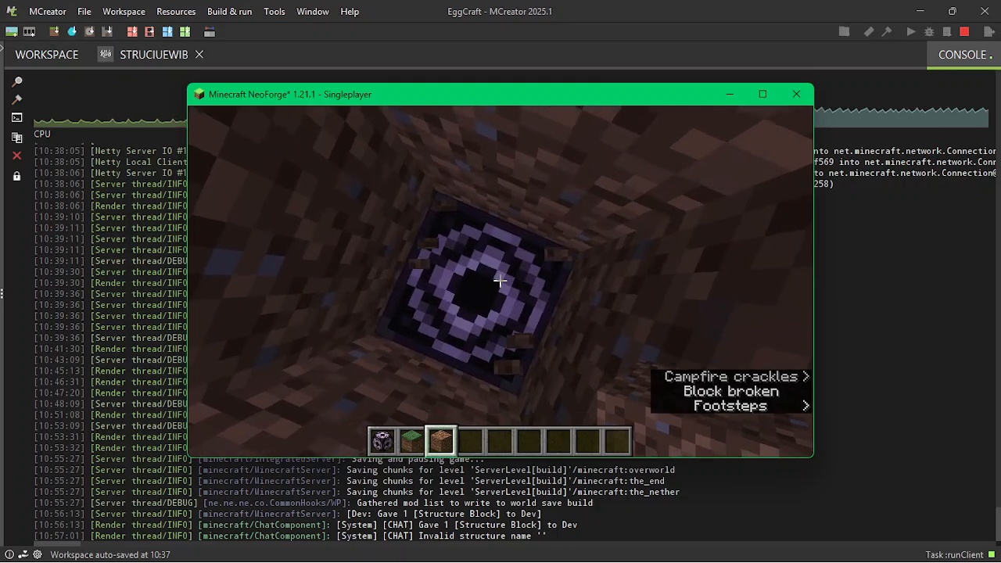
# Switch the exposed structure block to Save mode, set its X and Y structure sizes to 9 and enter a Z size
pyautogui.rightClick(501, 281)
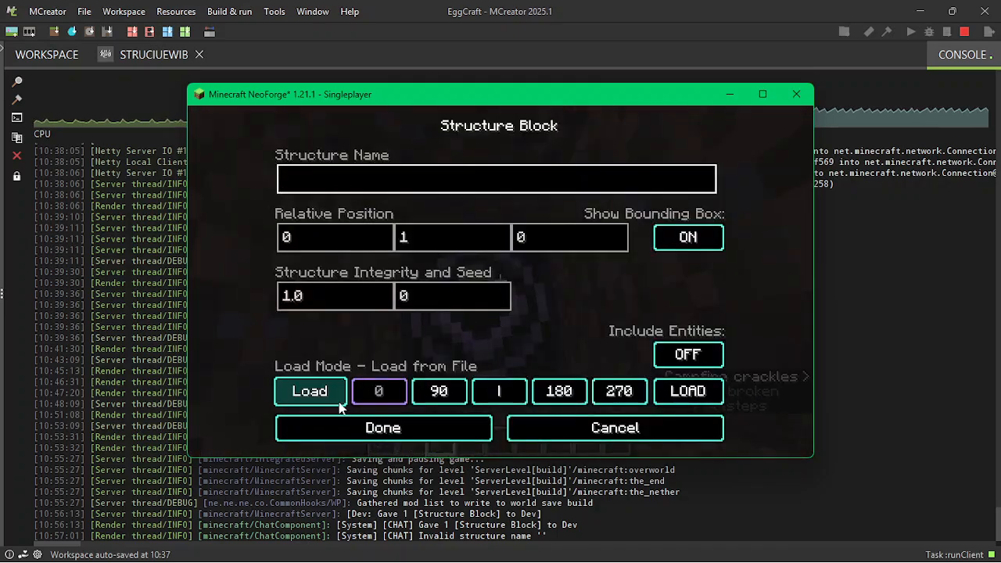
pyautogui.click(335, 399)
pyautogui.click(323, 395)
pyautogui.click(323, 395)
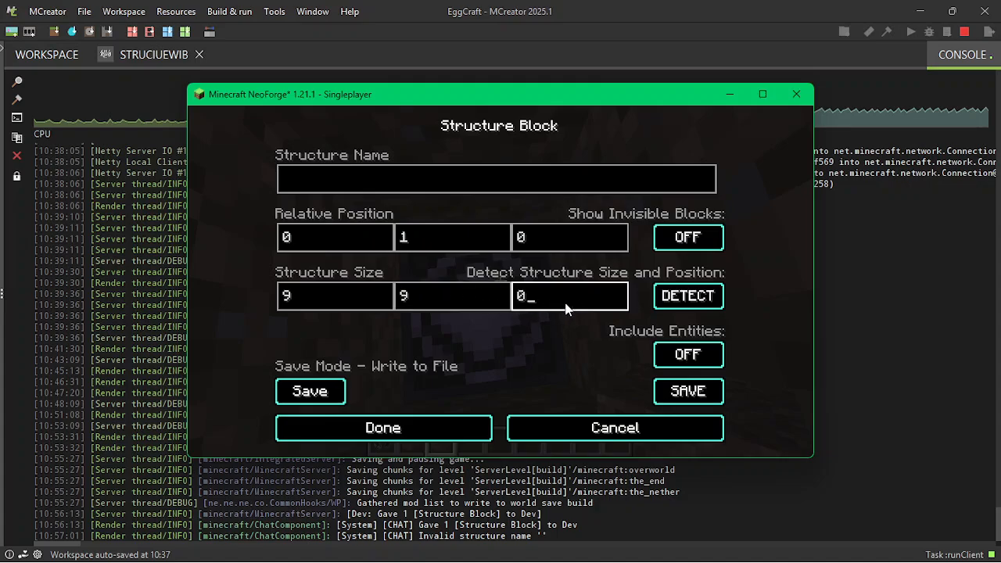
pyautogui.click(461, 428)
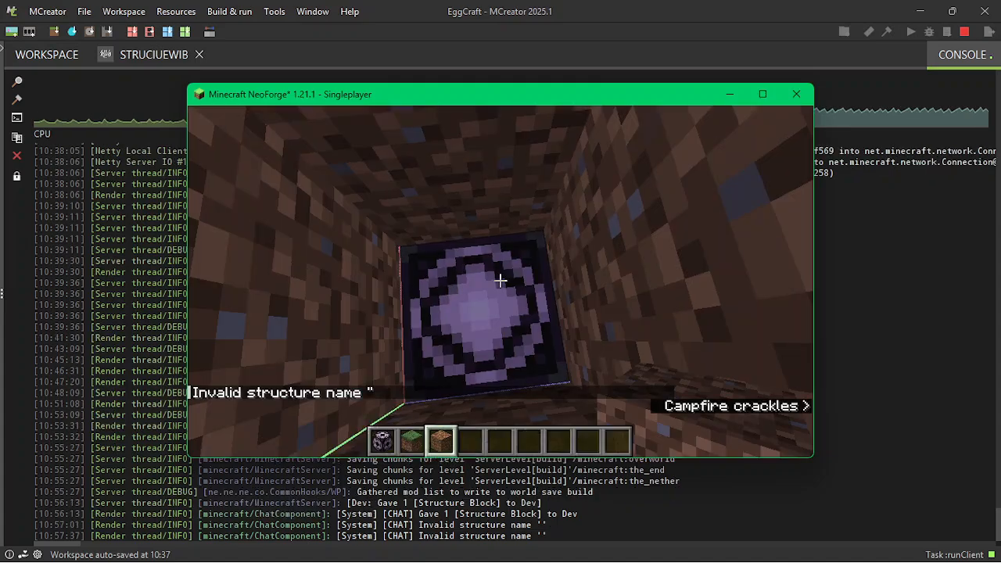
# Examine how the structure block's bounding box covers the brick building from the front, the far end and the roof
pyautogui.press('w')
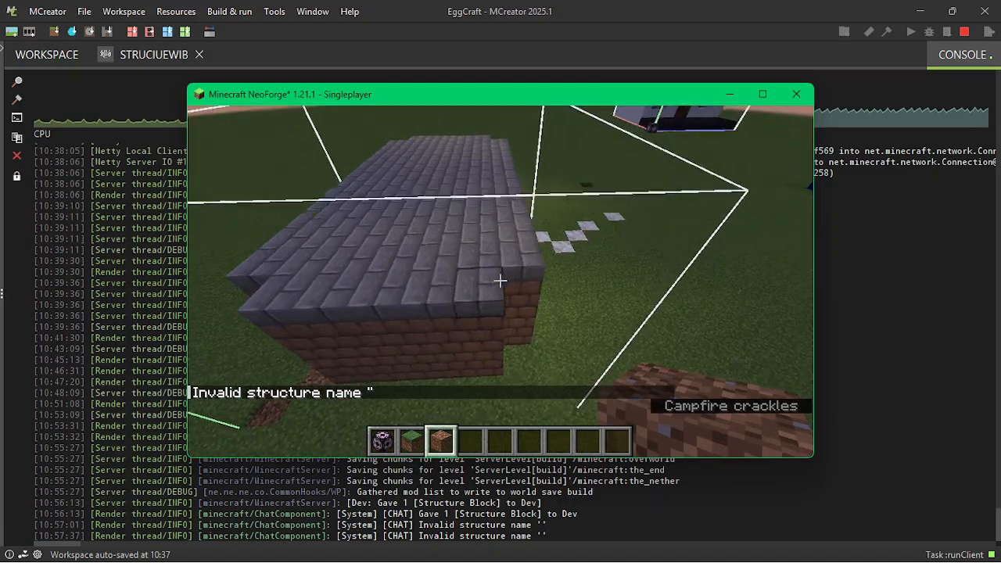
pyautogui.press('w')
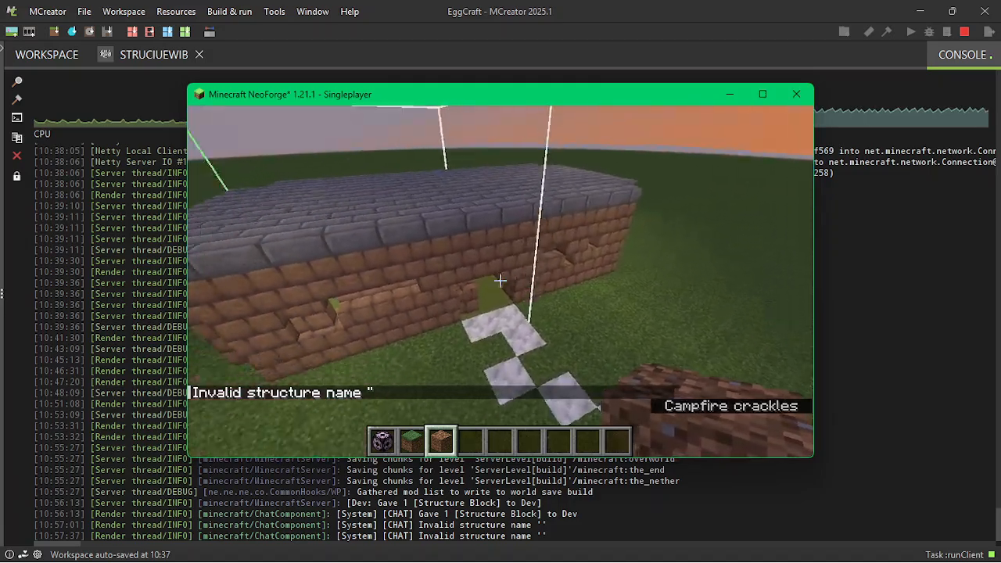
pyautogui.press('shift')
pyautogui.press('w')
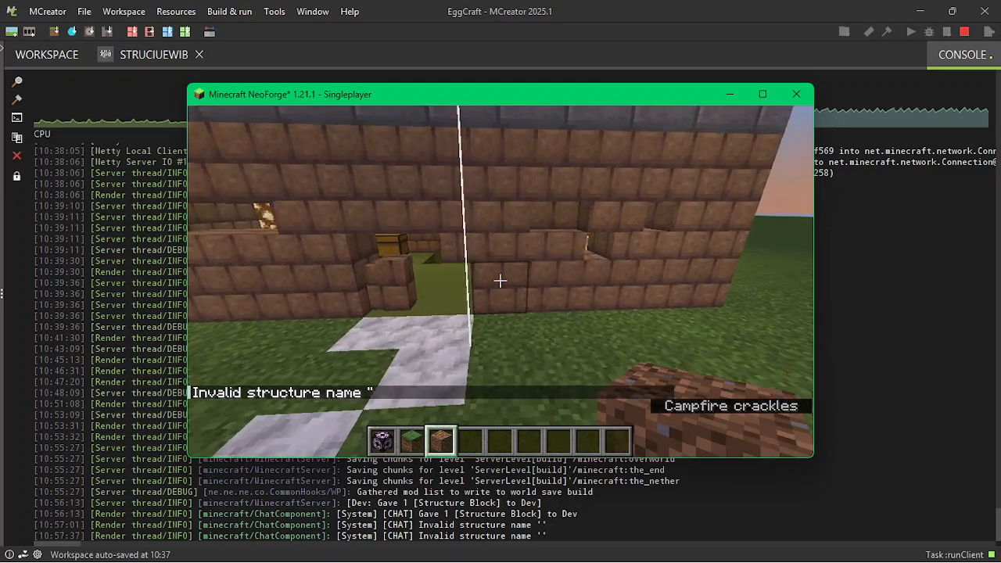
pyautogui.press('d')
pyautogui.press('w')
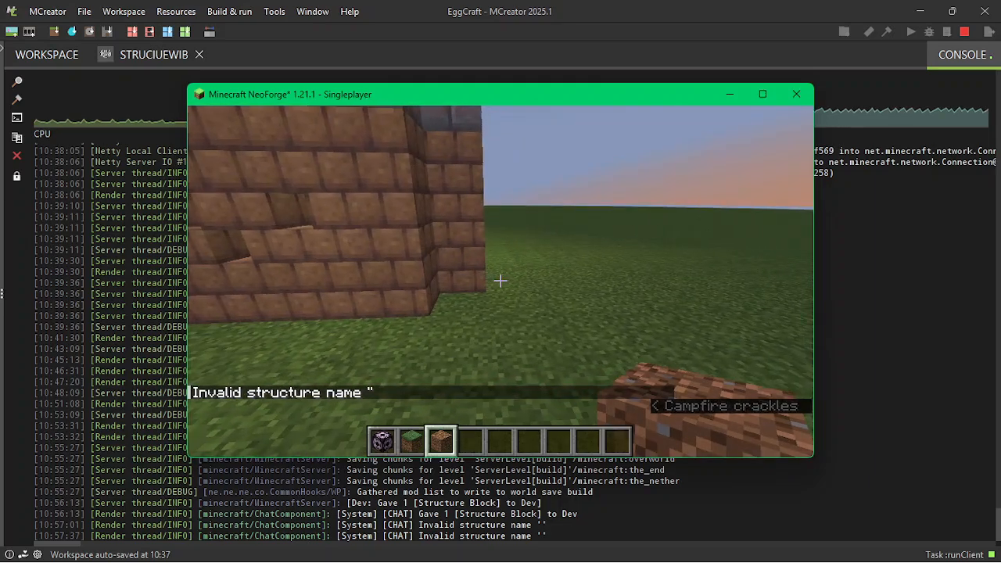
pyautogui.press('space')
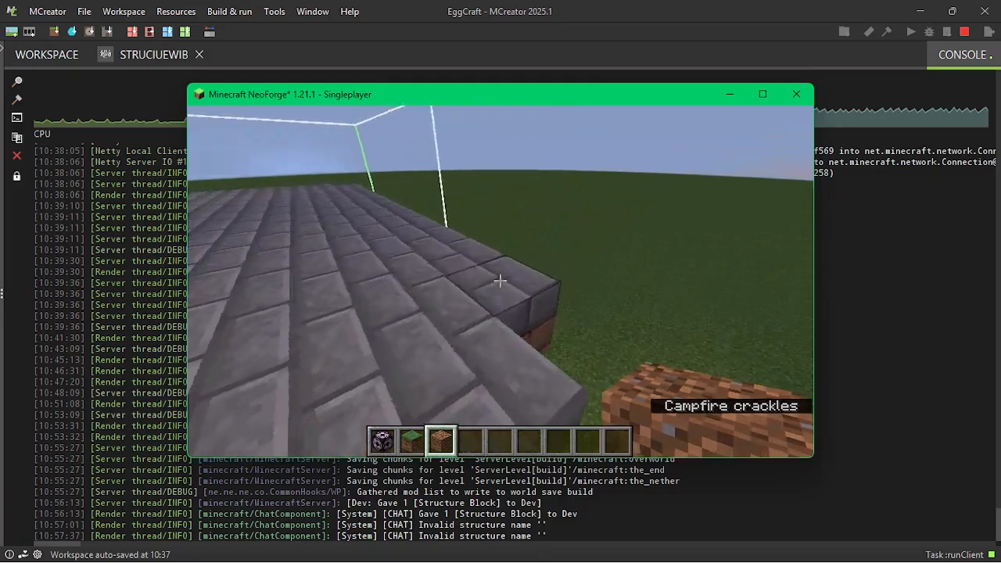
pyautogui.press('w')
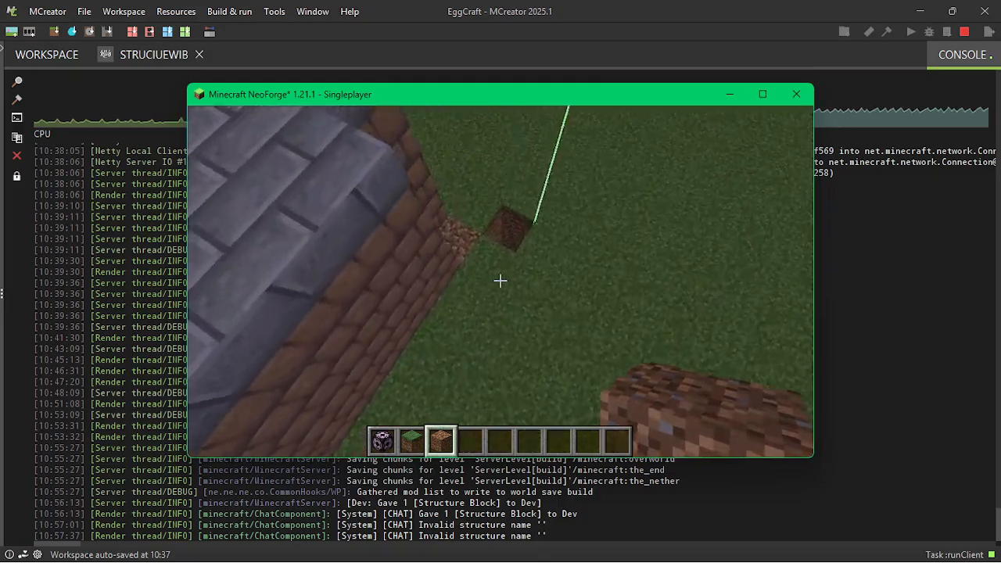
# Set the structure block's Z size to 16 and check its bounding box from the building's corner
pyautogui.press('1')
pyautogui.rightClick(501, 280)
pyautogui.rightClick(501, 280)
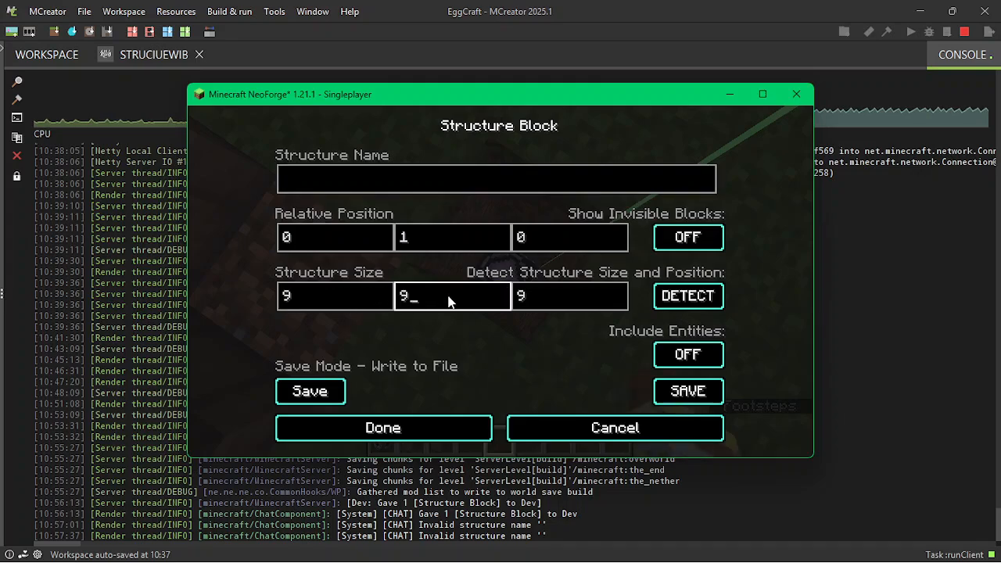
pyautogui.click(532, 304)
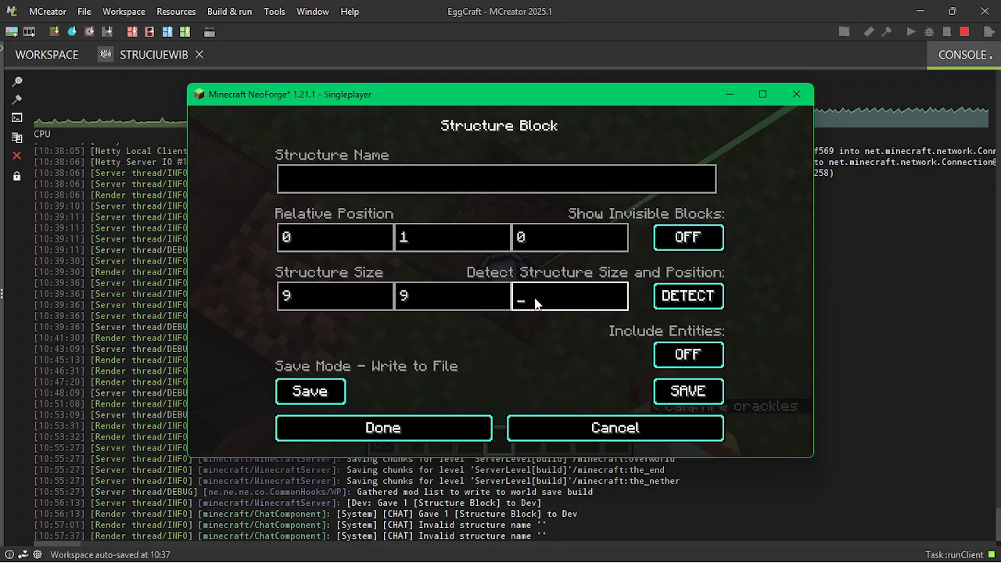
pyautogui.press('BackSpace')
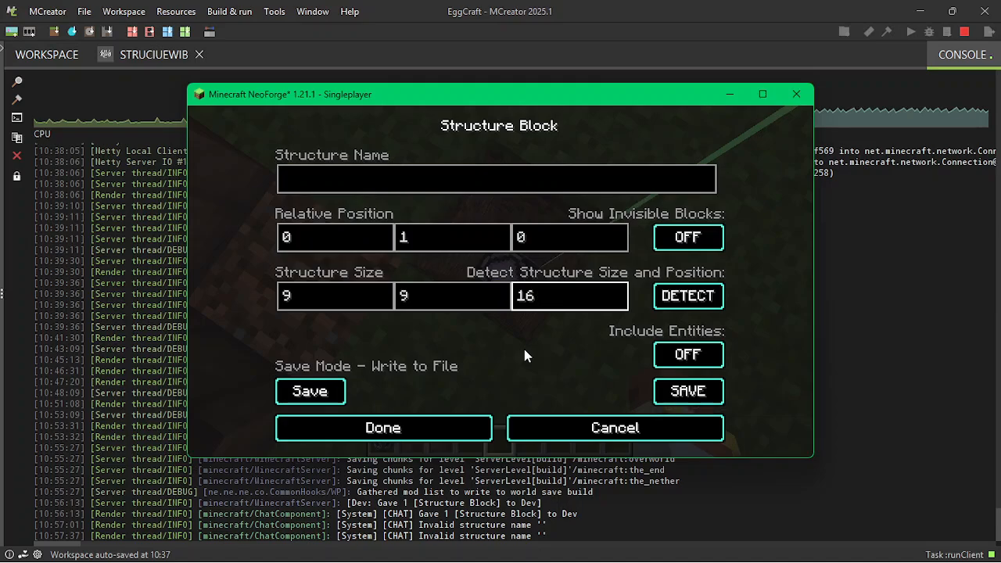
pyautogui.click(470, 423)
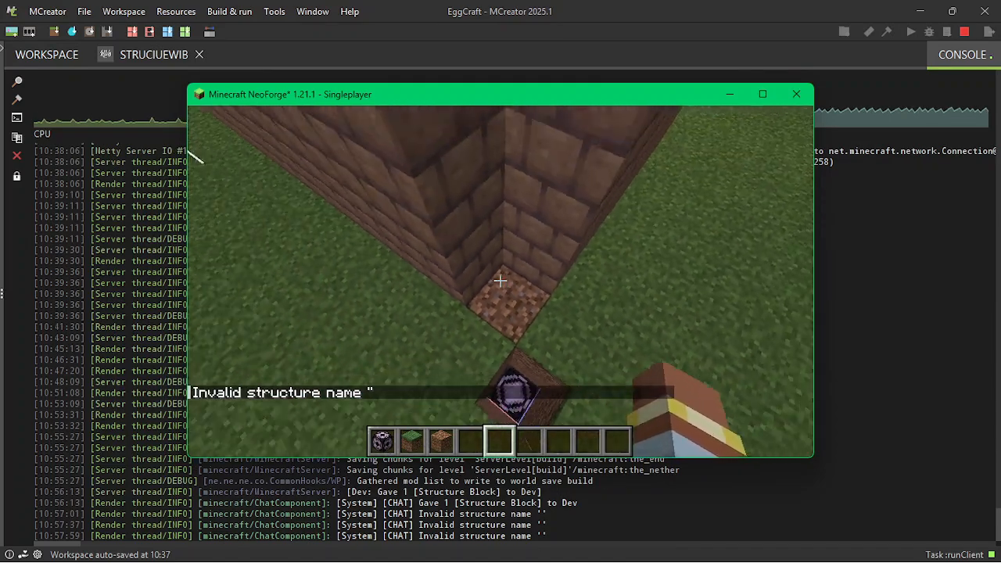
pyautogui.press('Escape')
pyautogui.press('Escape')
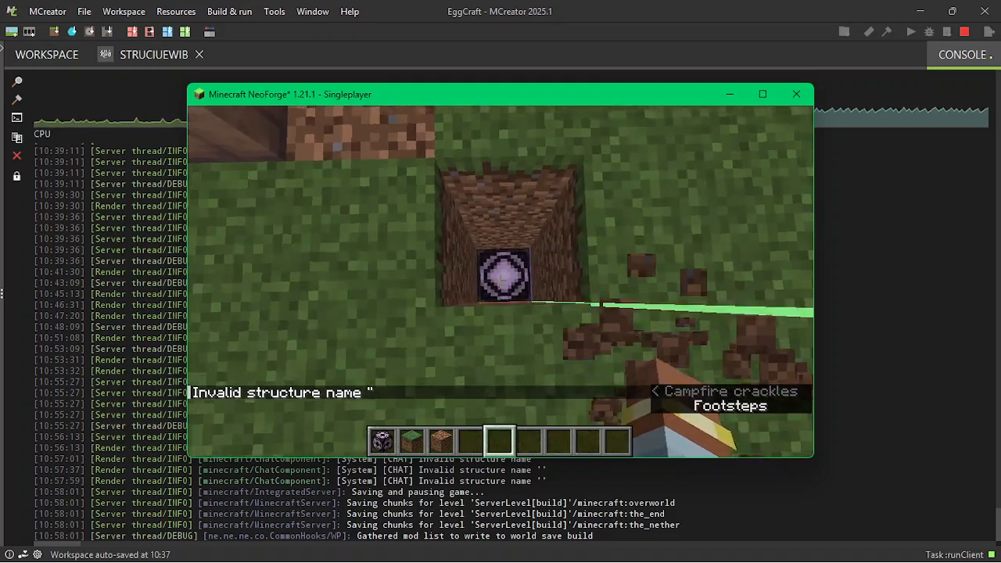
# Set the structure block's Z size to 9 and Y size to 16, and check the bounding box from above the roof
pyautogui.rightClick(501, 281)
pyautogui.click(556, 299)
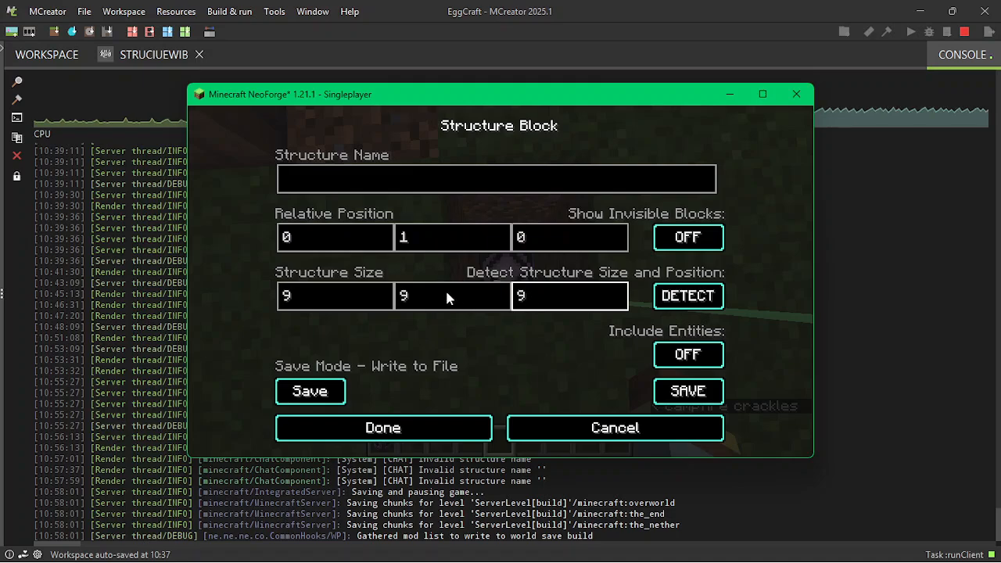
pyautogui.click(407, 305)
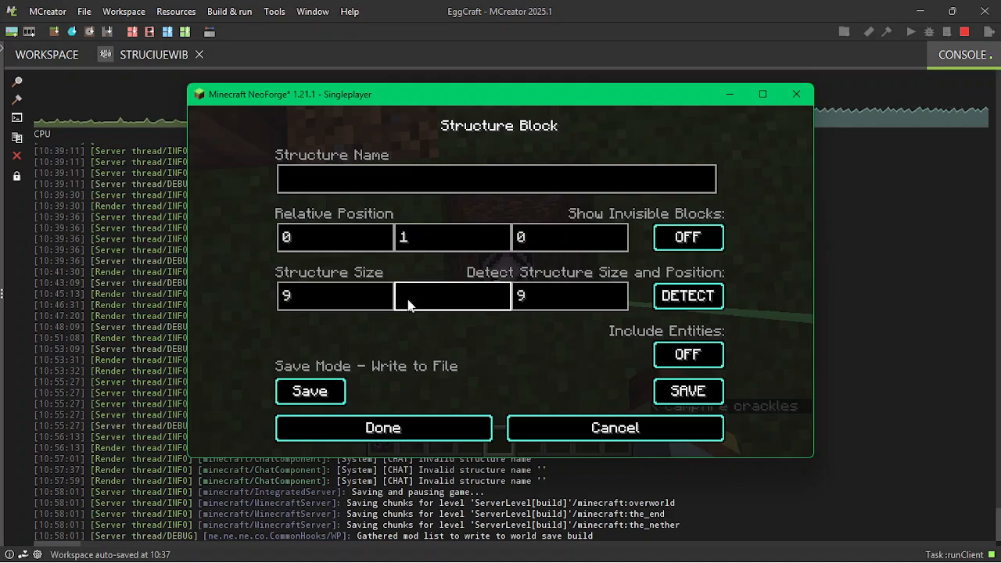
pyautogui.write('16')
pyautogui.click(428, 422)
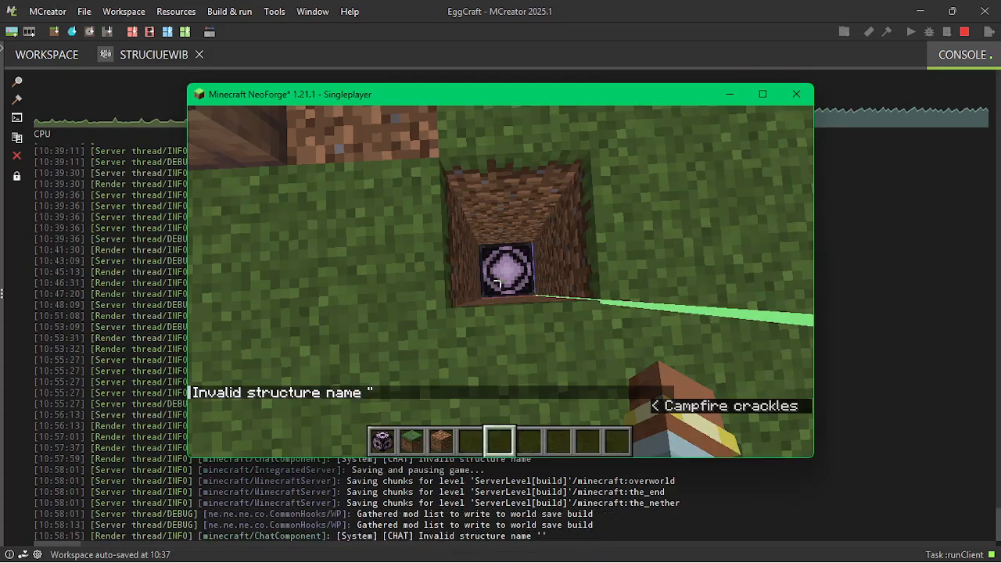
pyautogui.press('space')
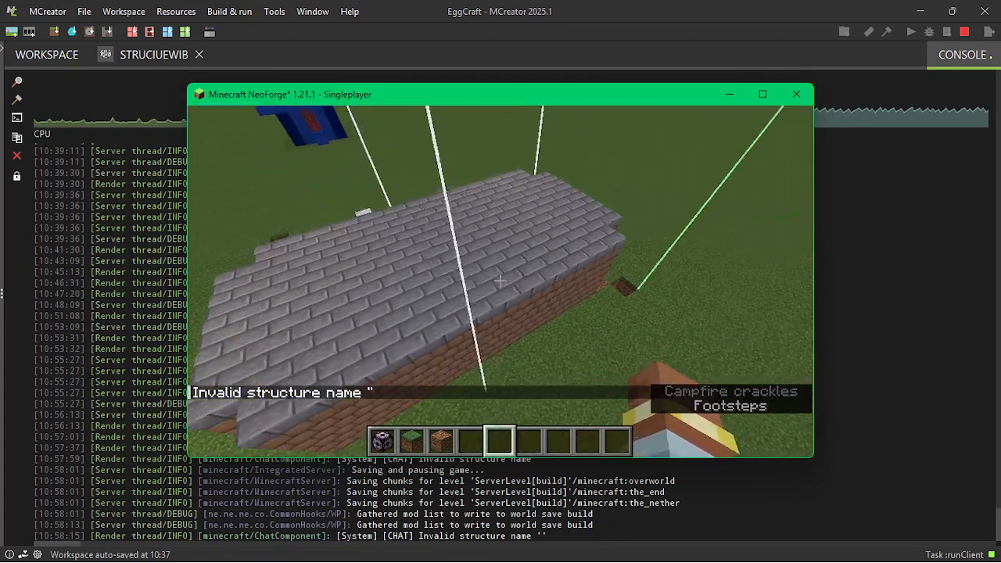
pyautogui.press('shift')
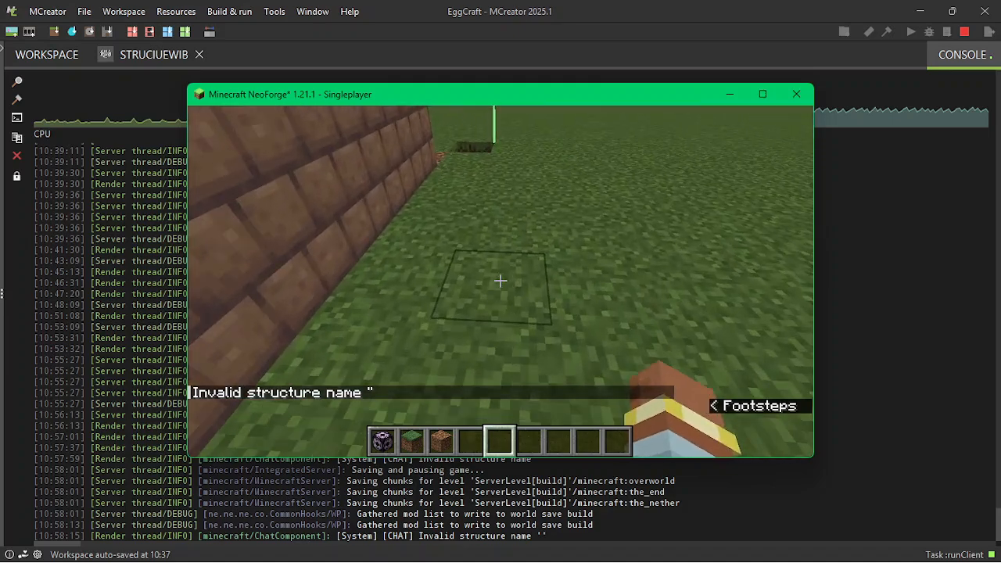
# Set the structure block's Y size to 9 and X size to 16, and check the box around the brick building
pyautogui.rightClick(501, 280)
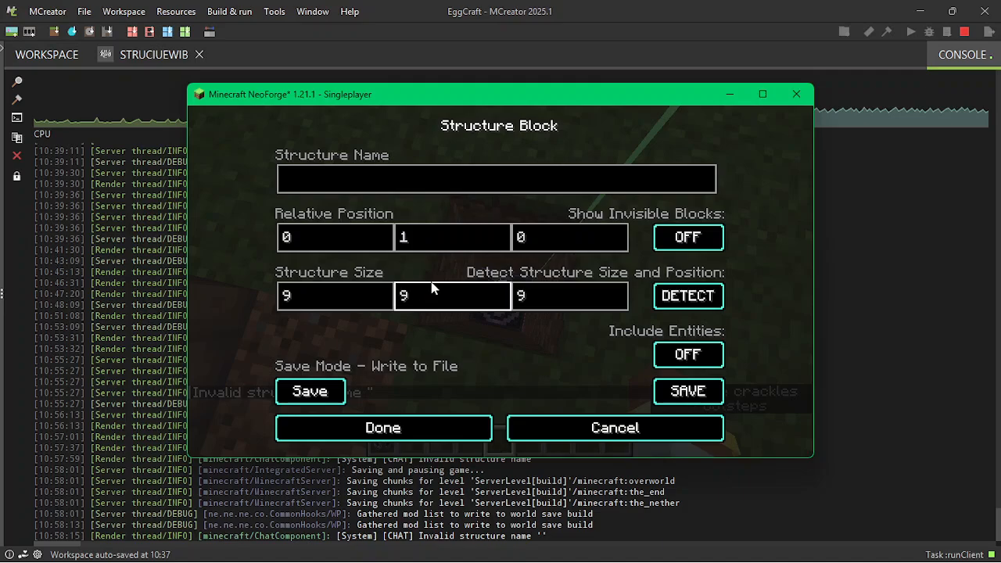
pyautogui.click(318, 299)
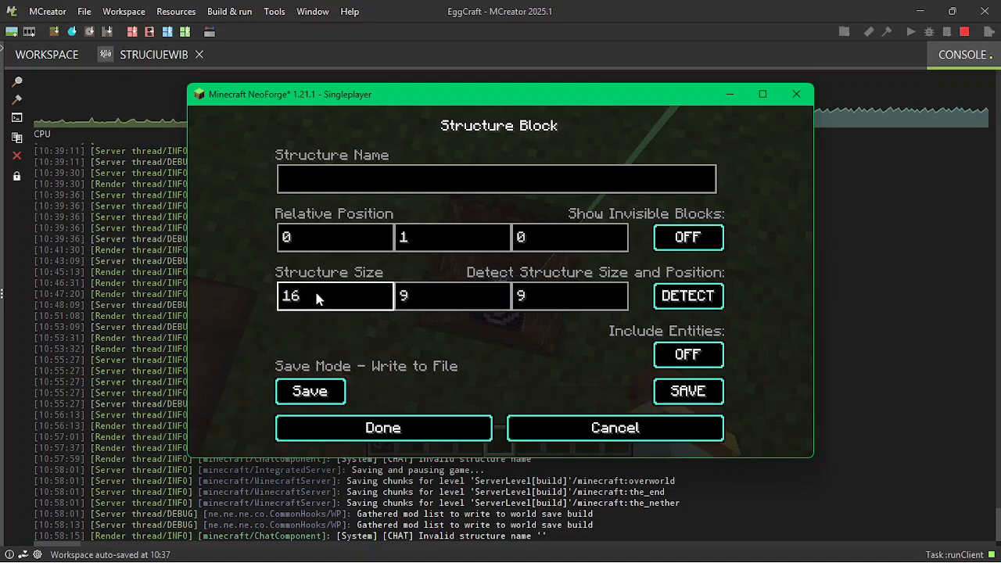
pyautogui.click(383, 428)
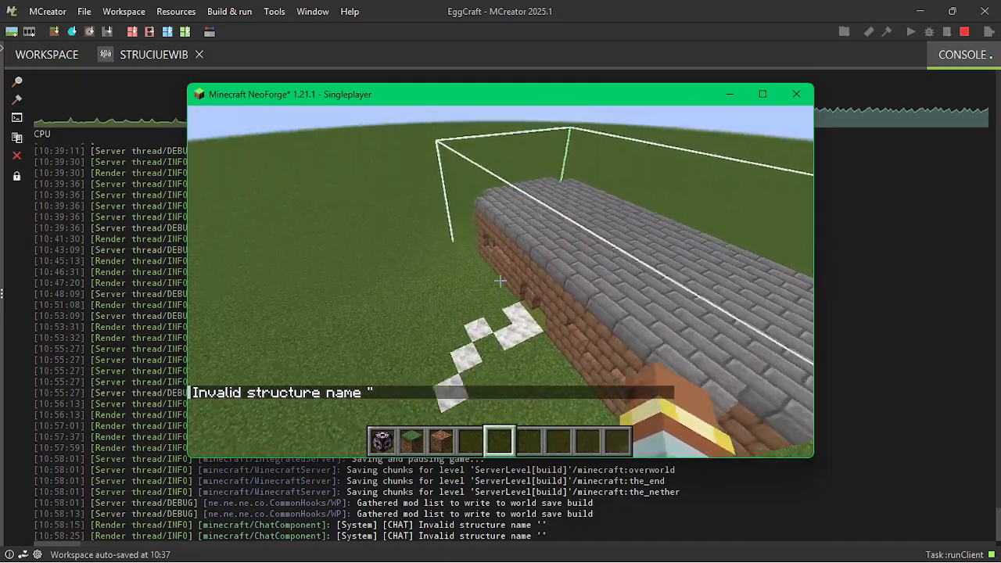
pyautogui.press('w')
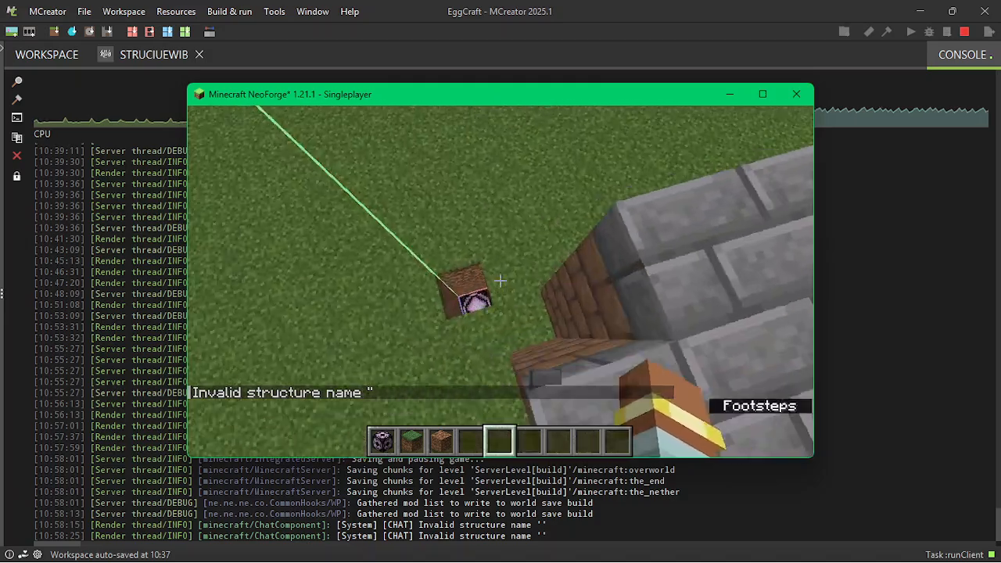
# Set the structure block's Z size to 15 and look over the bounding box from the roof
pyautogui.rightClick(501, 281)
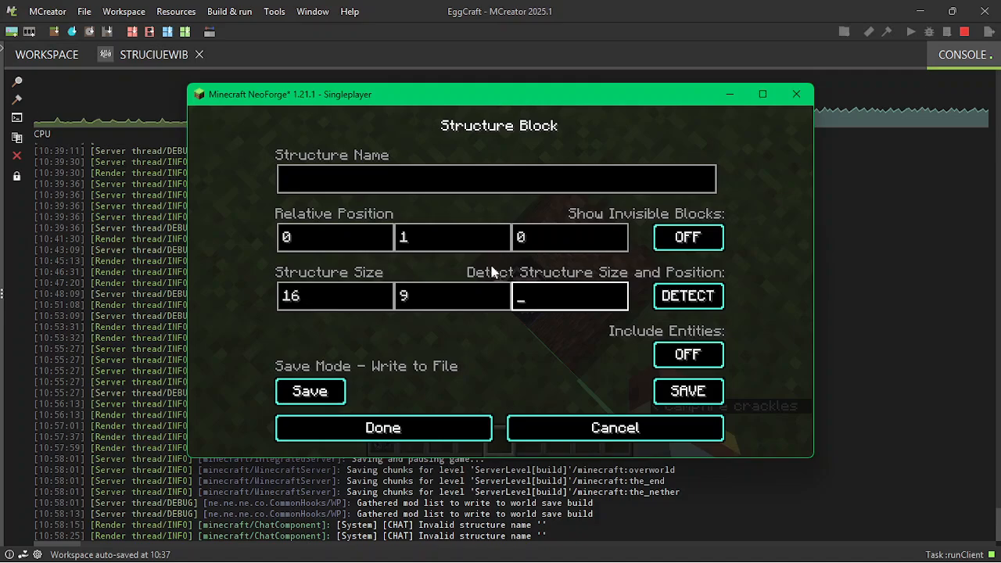
pyautogui.click(510, 427)
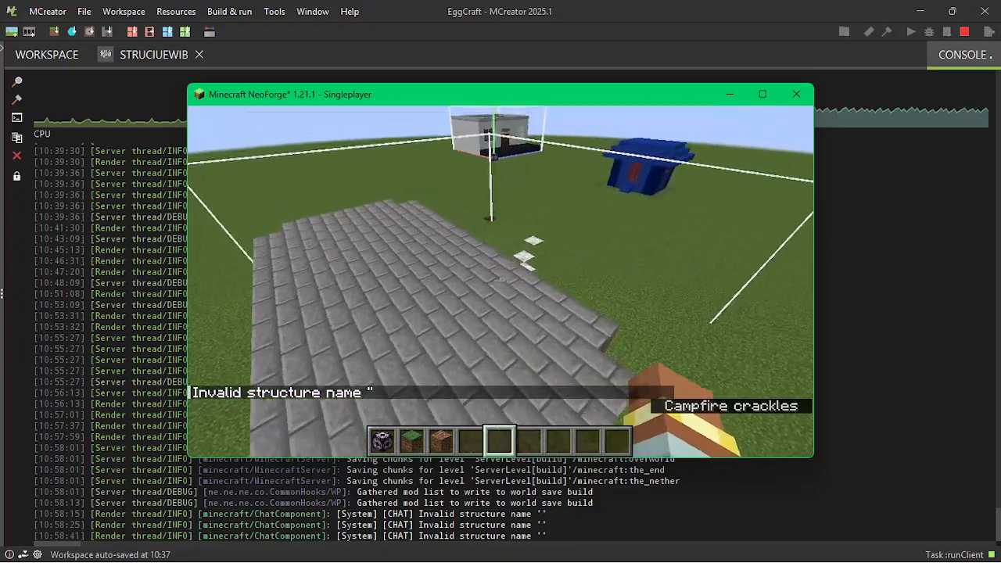
pyautogui.press('d')
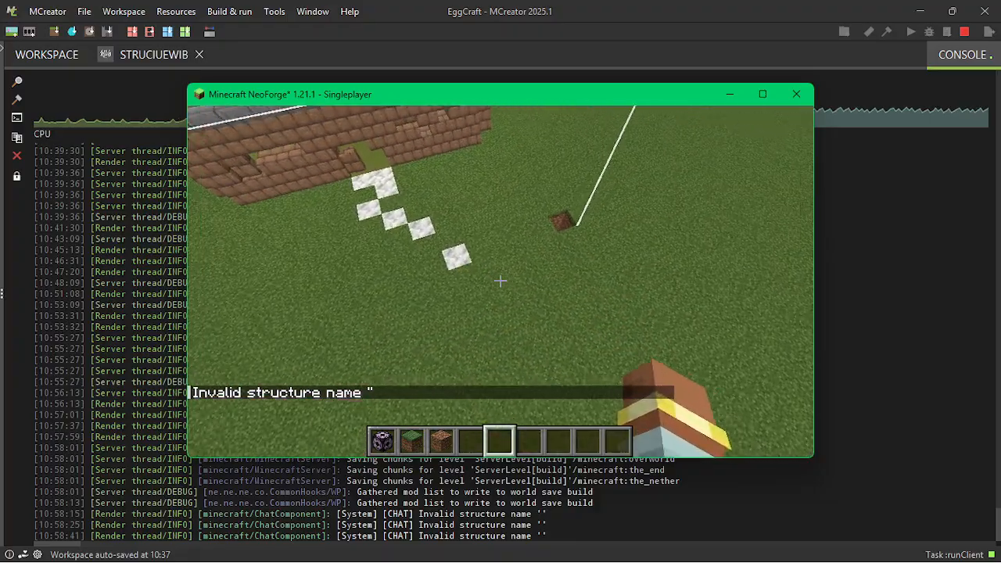
# Fill the open shaft at the box corner in front of the building with bedrock at its base, dirt above and a grass block on top
pyautogui.press('3')
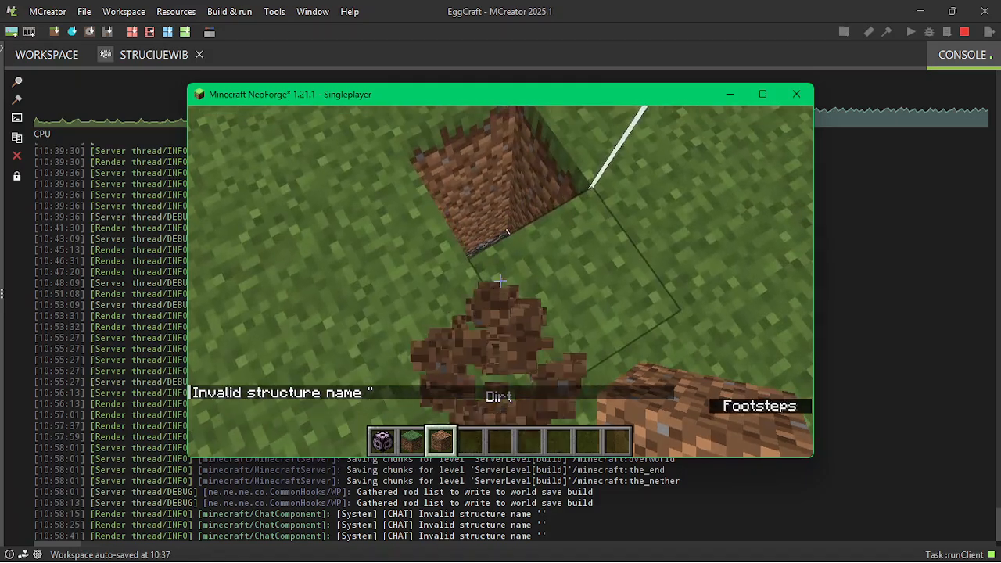
pyautogui.press('w')
pyautogui.press('w')
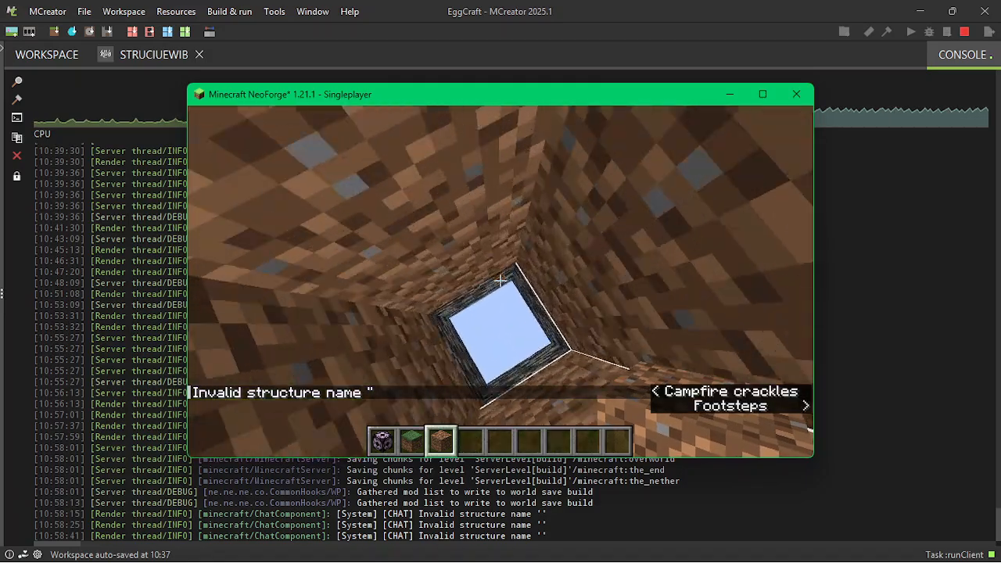
pyautogui.press('4')
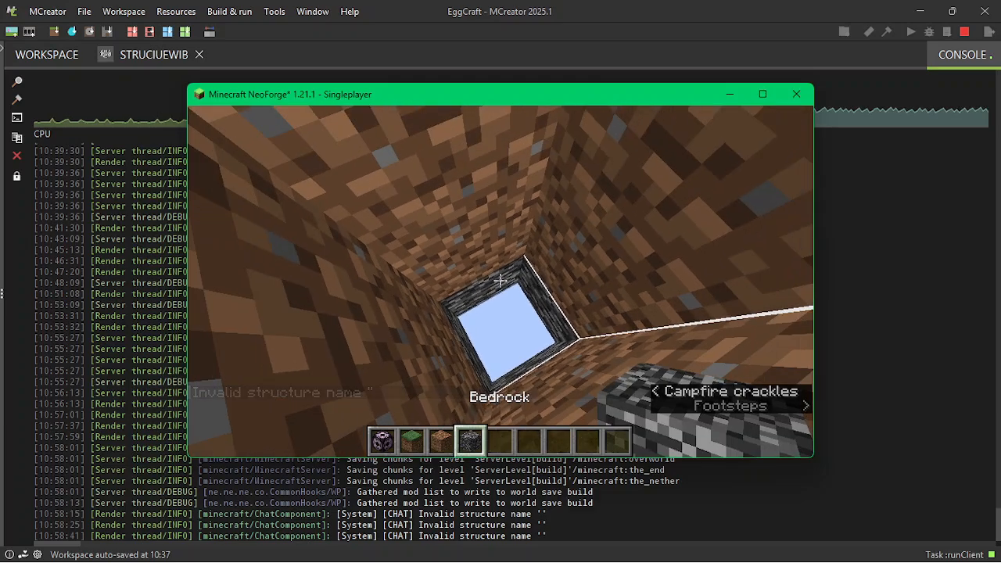
pyautogui.rightClick(500, 280)
pyautogui.press('3')
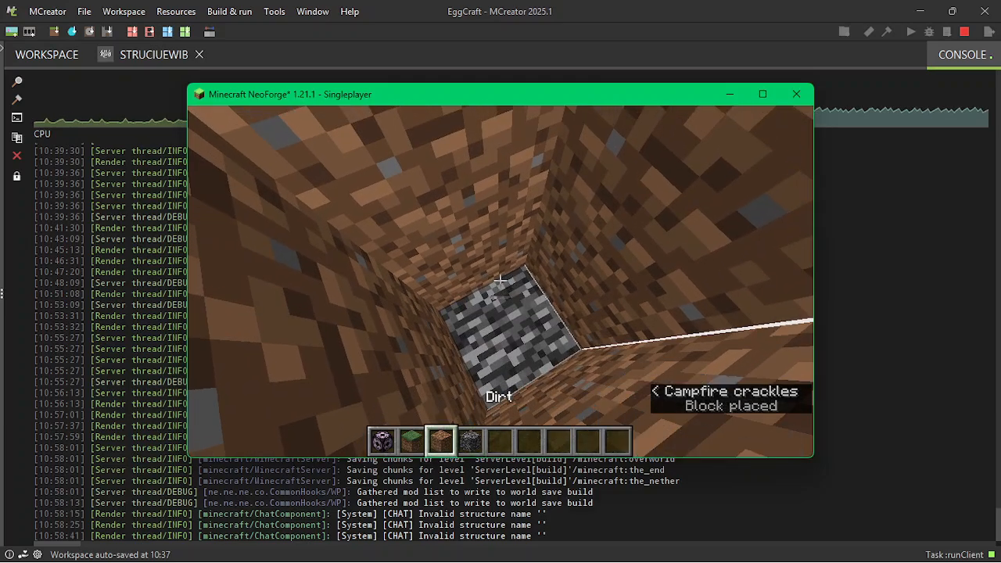
pyautogui.rightClick(499, 280)
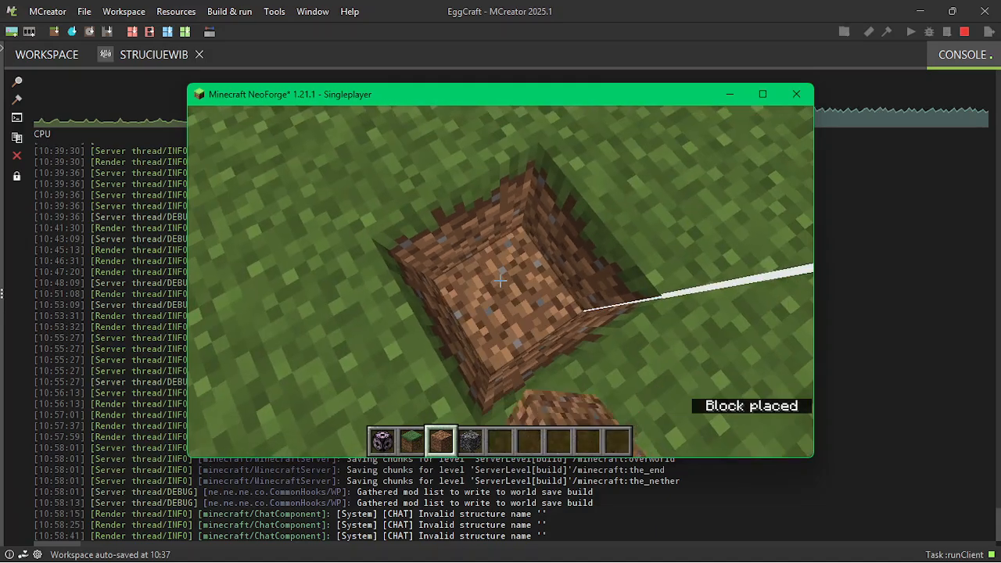
pyautogui.rightClick(499, 280)
pyautogui.press('2')
pyautogui.rightClick(499, 280)
pyautogui.press('space')
pyautogui.press('a')
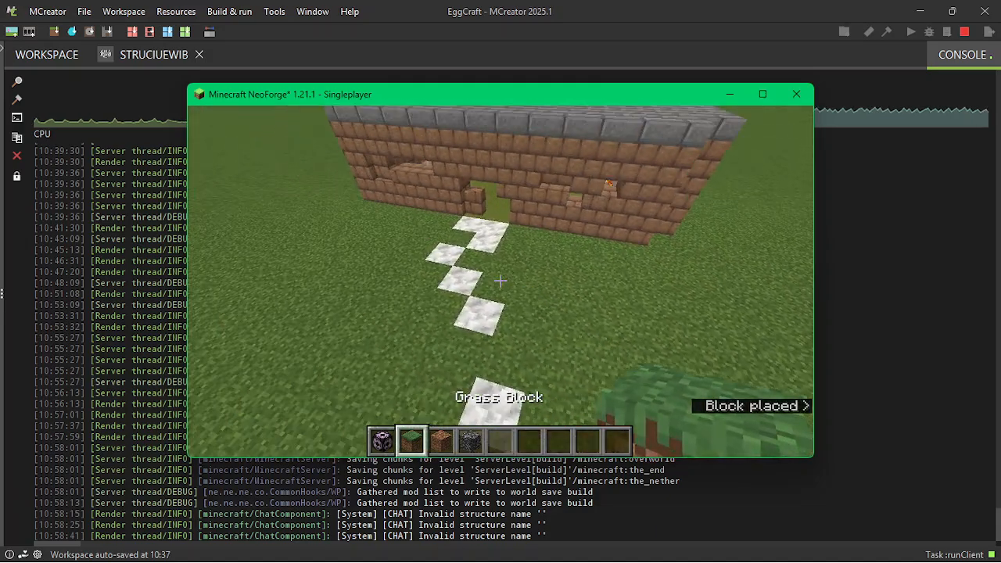
# Try detecting the structure size and position from the structure block, and check how the bounding box encloses the brick building
pyautogui.press('w')
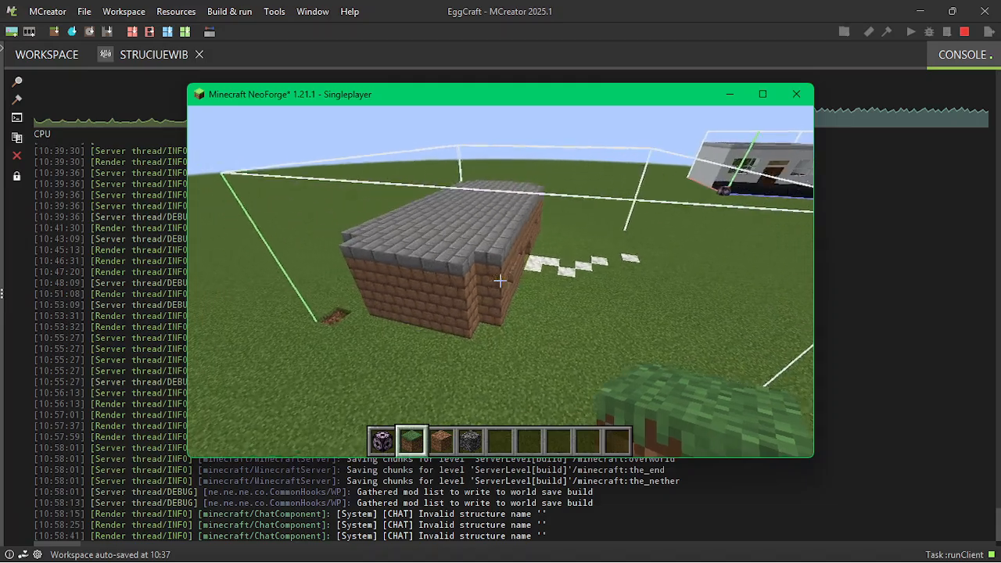
pyautogui.press('shift')
pyautogui.scroll(-4, 500, 280)
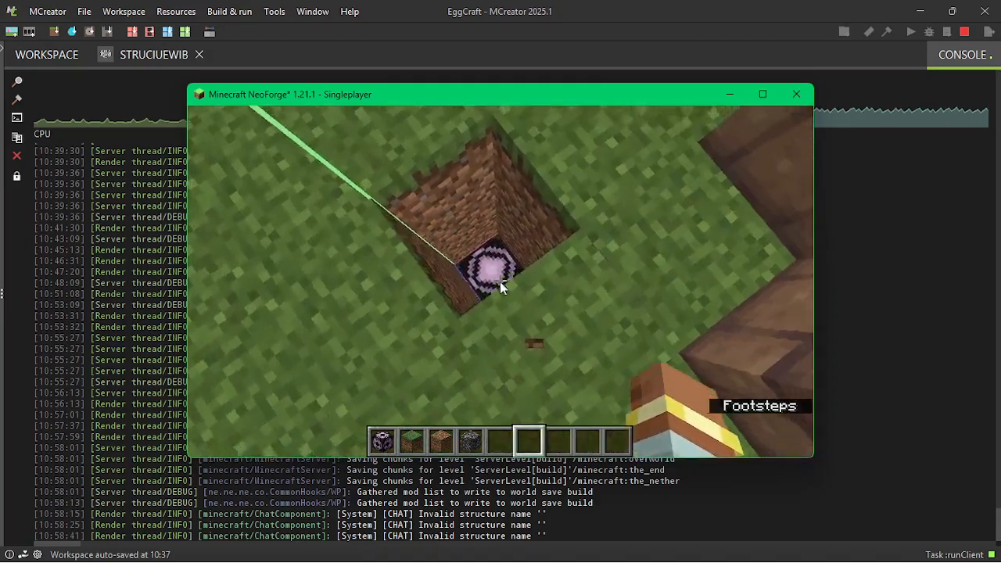
pyautogui.rightClick(500, 280)
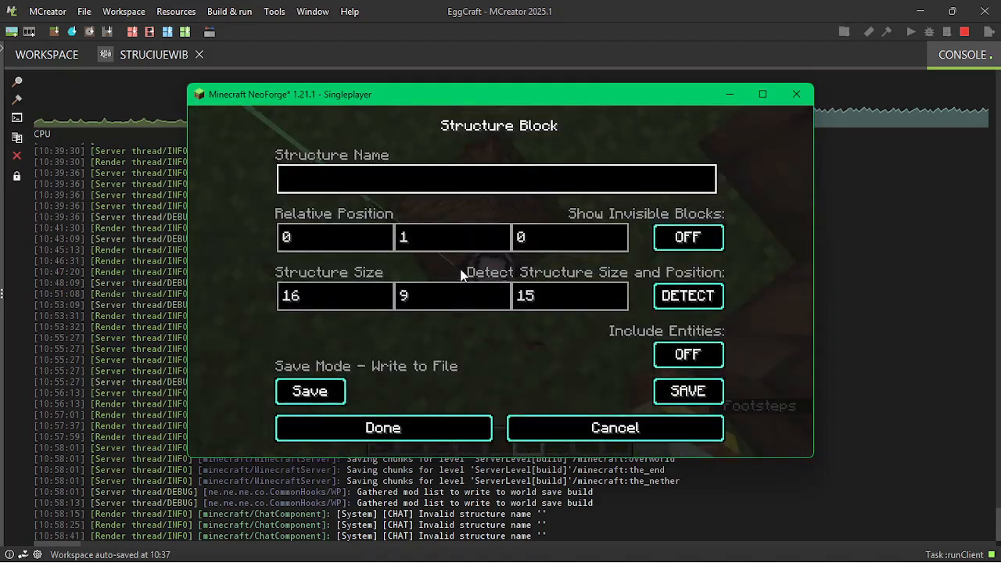
pyautogui.click(688, 296)
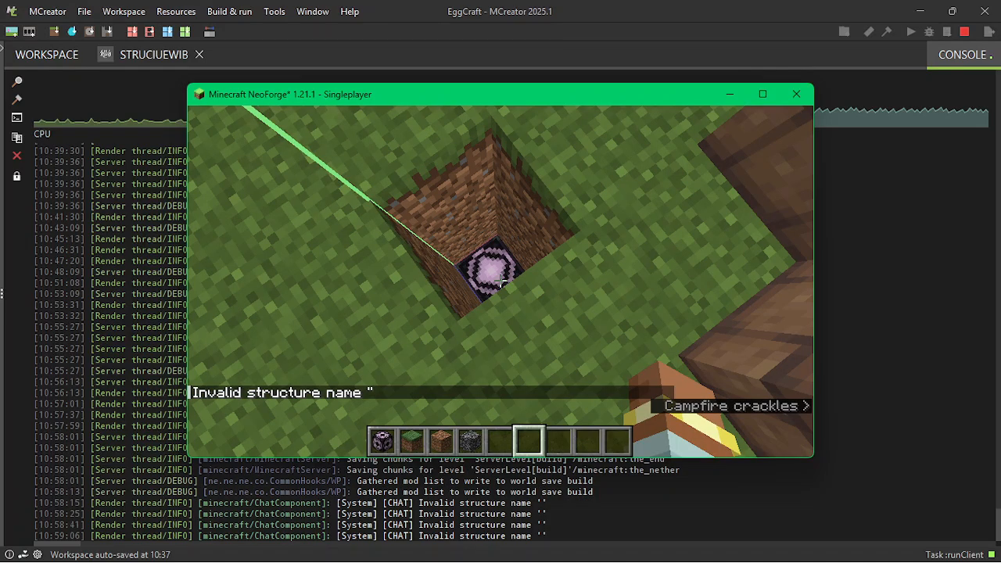
pyautogui.press('space')
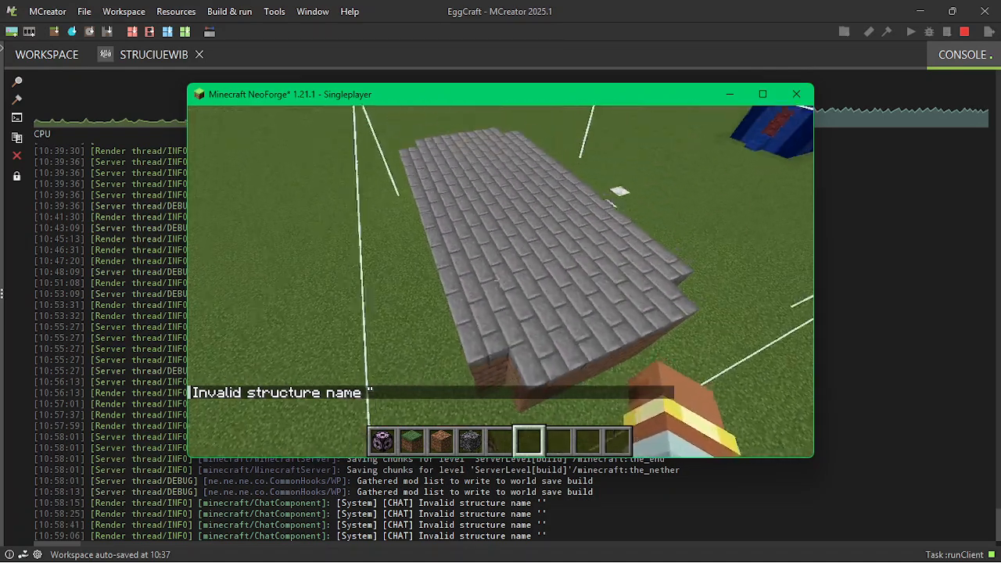
pyautogui.press('w')
pyautogui.press('shift')
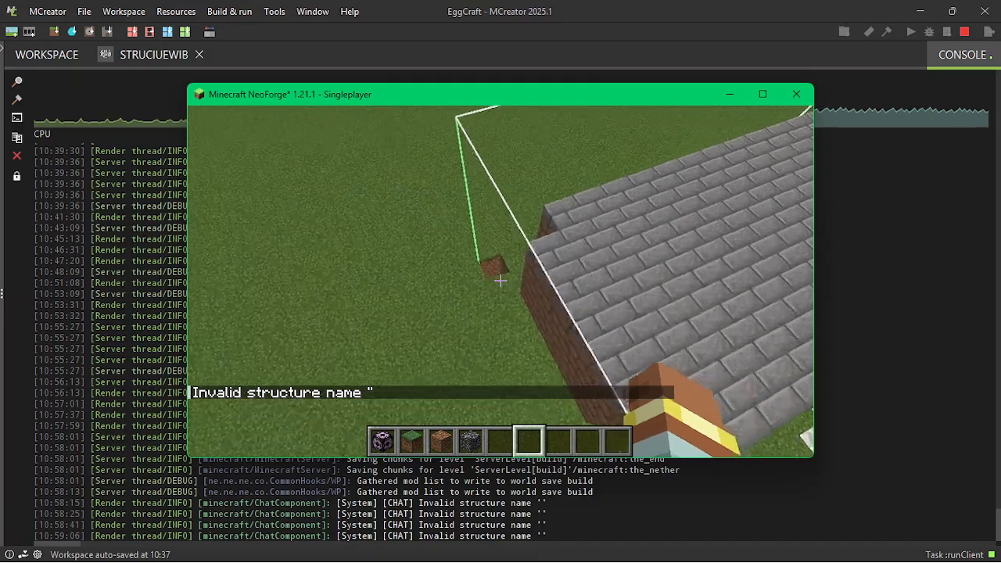
# Name the structure ruin1 in the structure block and save it to file
pyautogui.rightClick(500, 282)
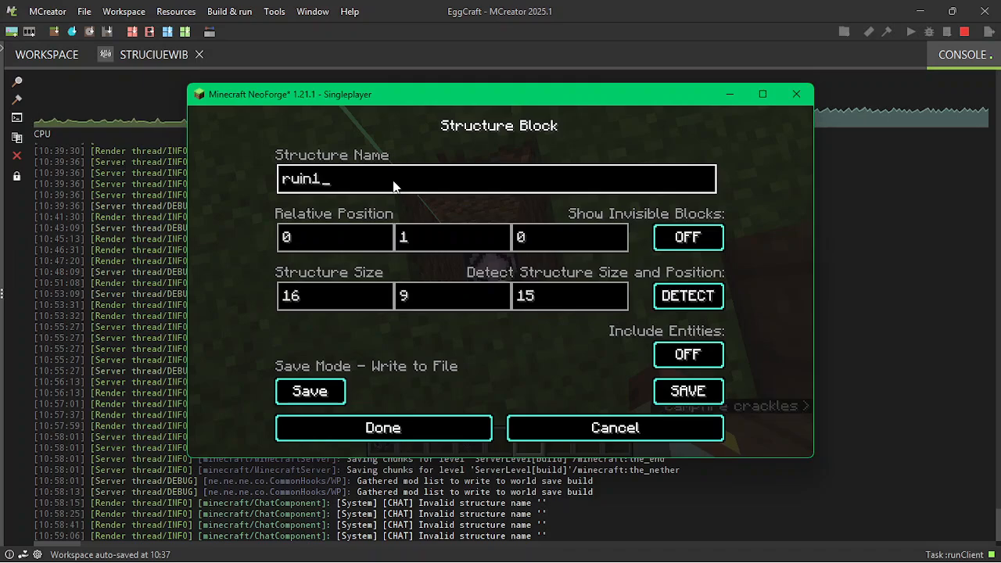
pyautogui.click(688, 391)
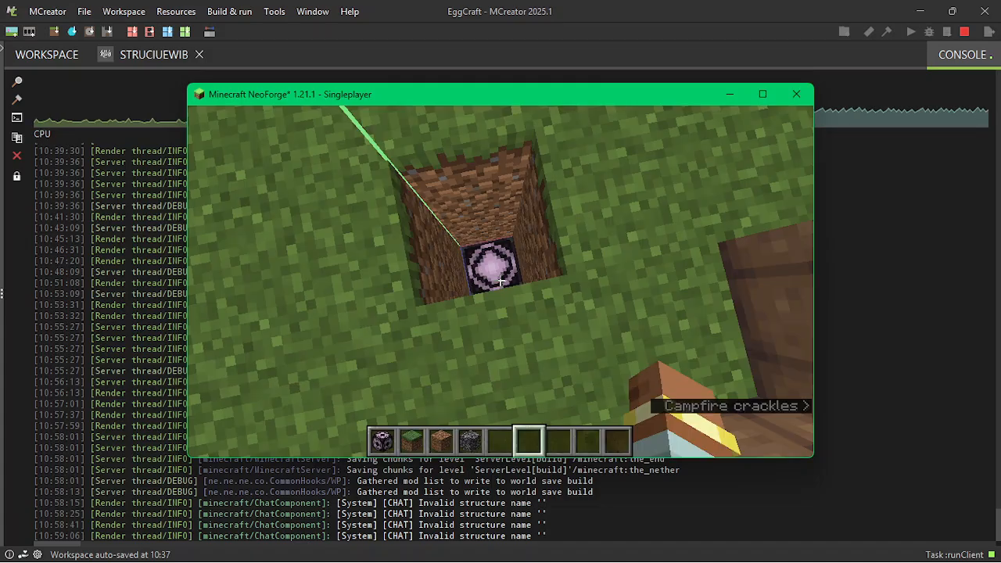
pyautogui.press('s')
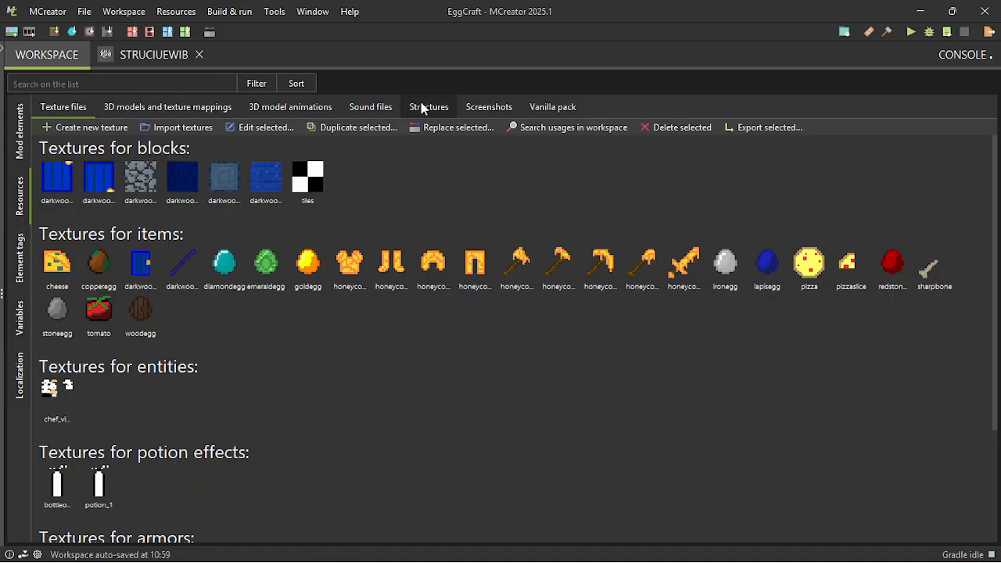
# Switch to MCreator and import the build: ruin1 structure from Minecraft into the workspace's structure resources
pyautogui.click(422, 108)
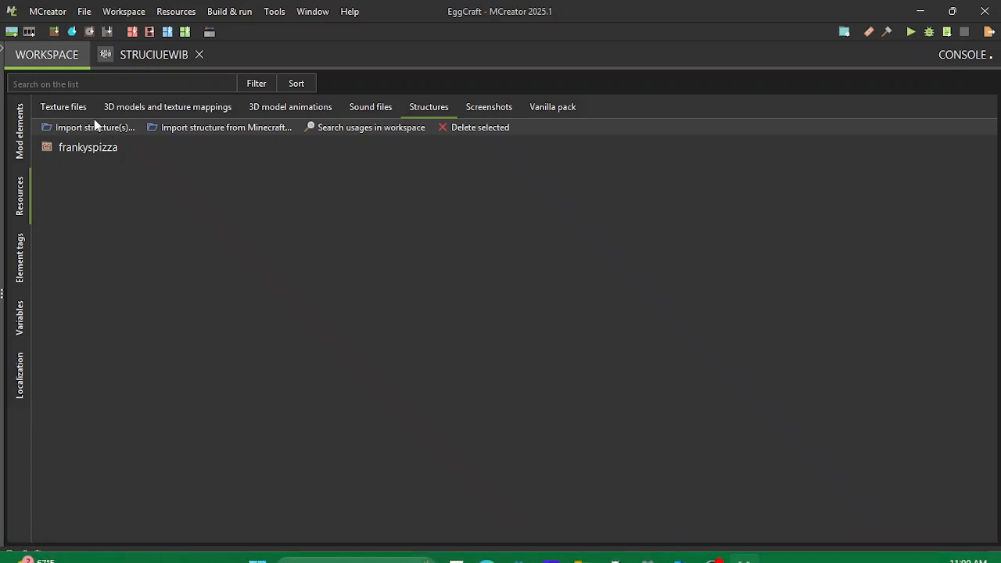
pyautogui.click(194, 130)
pyautogui.click(448, 296)
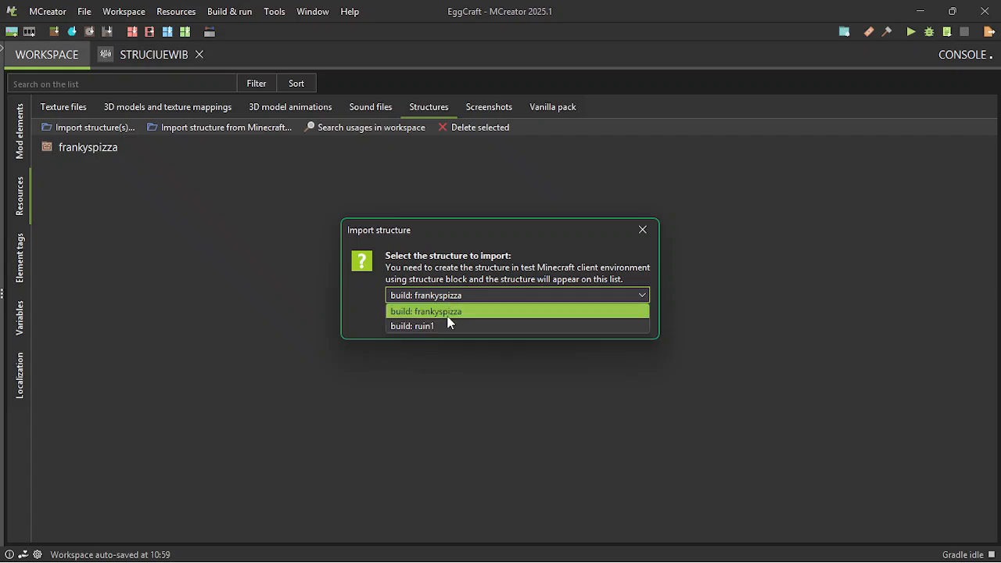
pyautogui.click(449, 326)
pyautogui.click(560, 322)
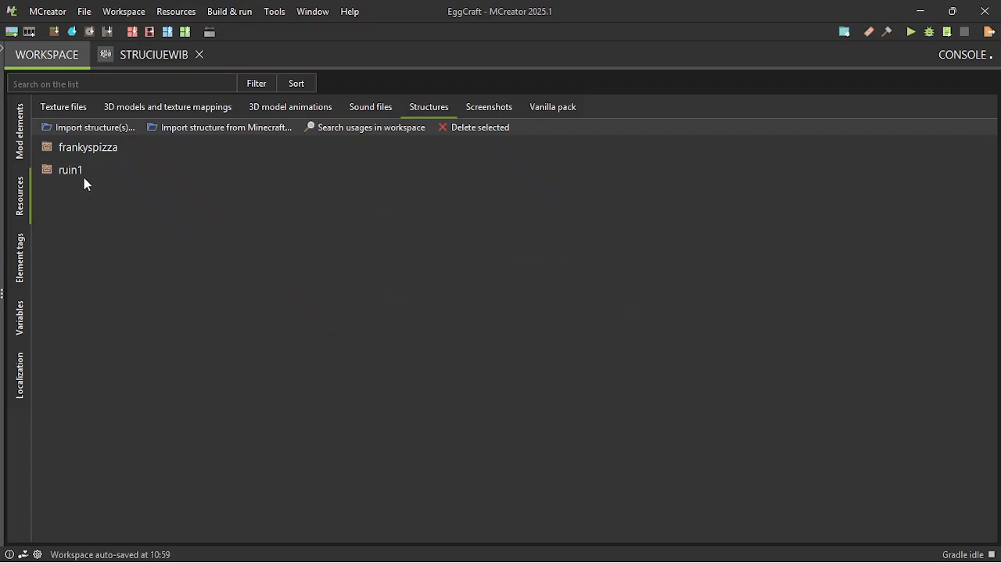
# Return to the Struciuewib element and set its structure to generate to ruin1
pyautogui.click(66, 170)
pyautogui.click(129, 59)
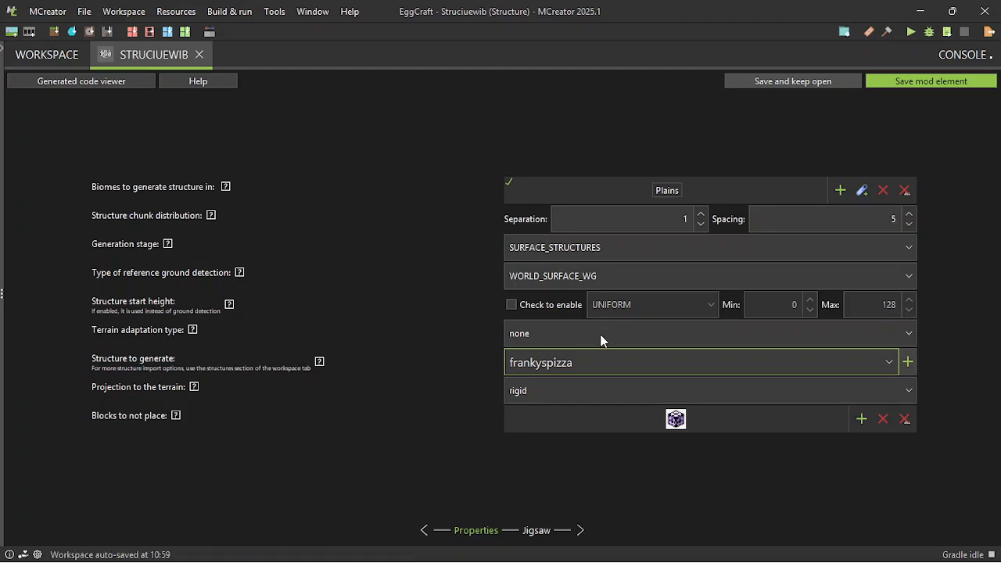
pyautogui.click(585, 364)
pyautogui.click(546, 411)
# Add Bedrock to the Struciuewib structure's blocks not to place, and save the element while keeping it open
pyautogui.click(861, 419)
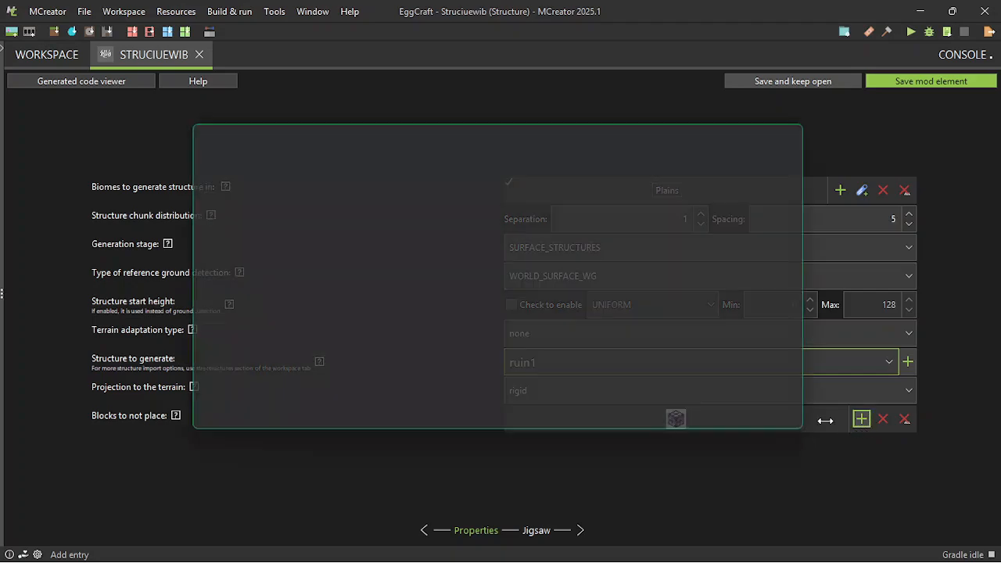
pyautogui.write('bed')
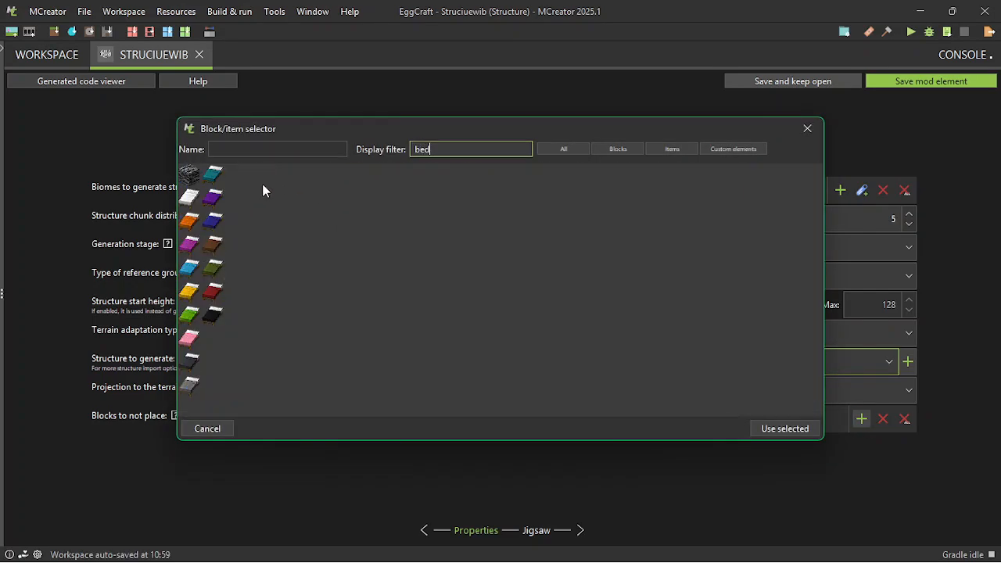
pyautogui.click(191, 179)
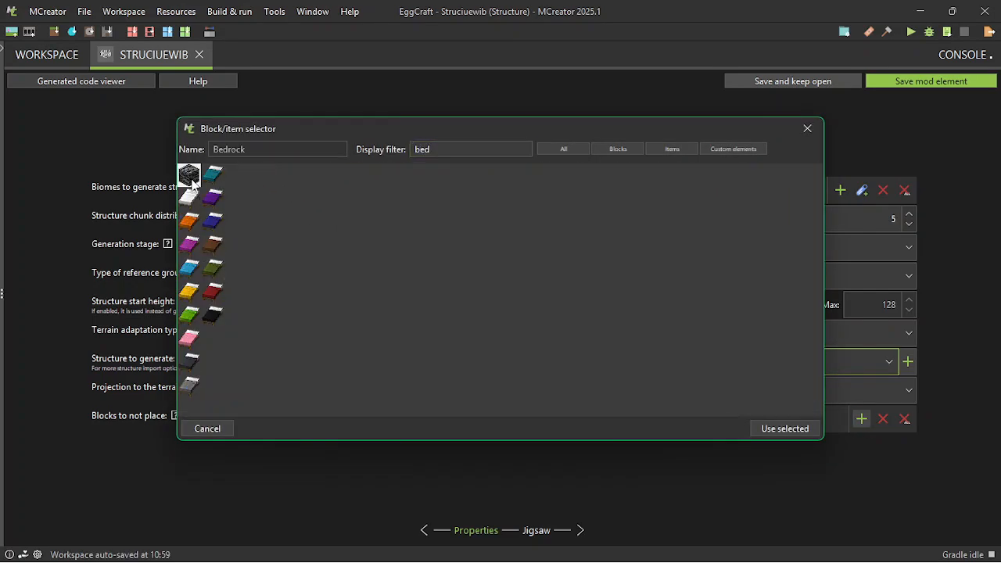
pyautogui.click(783, 428)
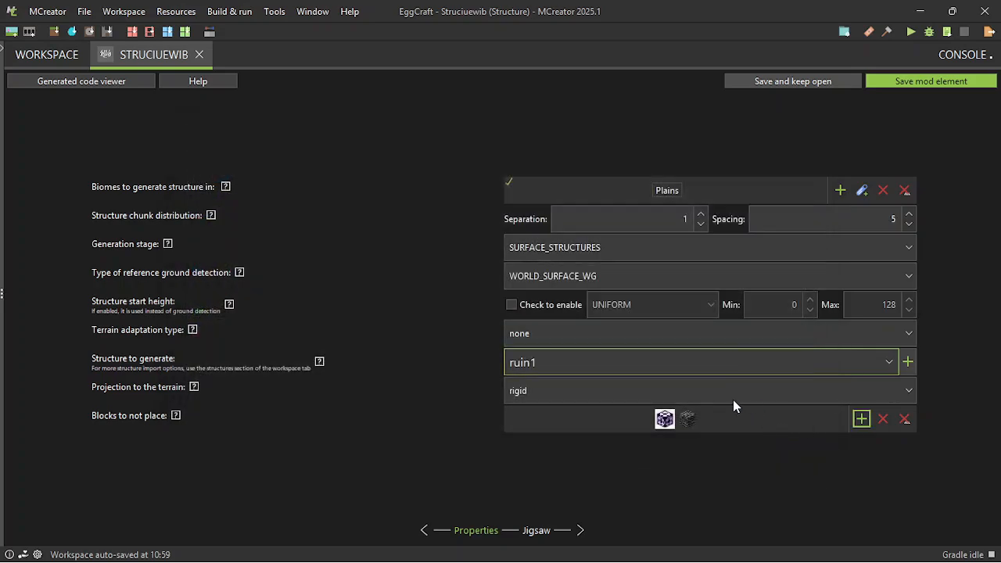
pyautogui.click(832, 86)
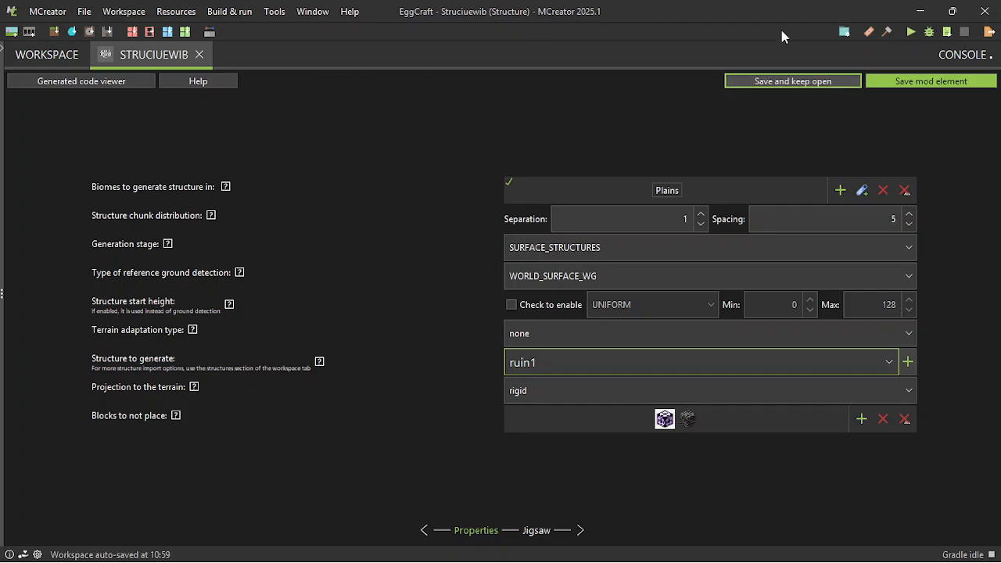
pyautogui.click(909, 33)
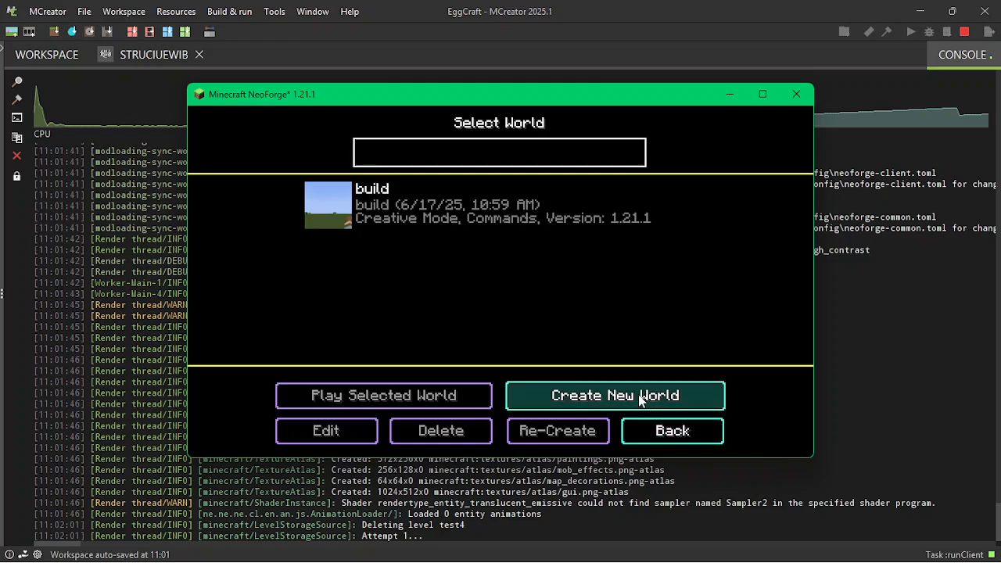
pyautogui.click(665, 396)
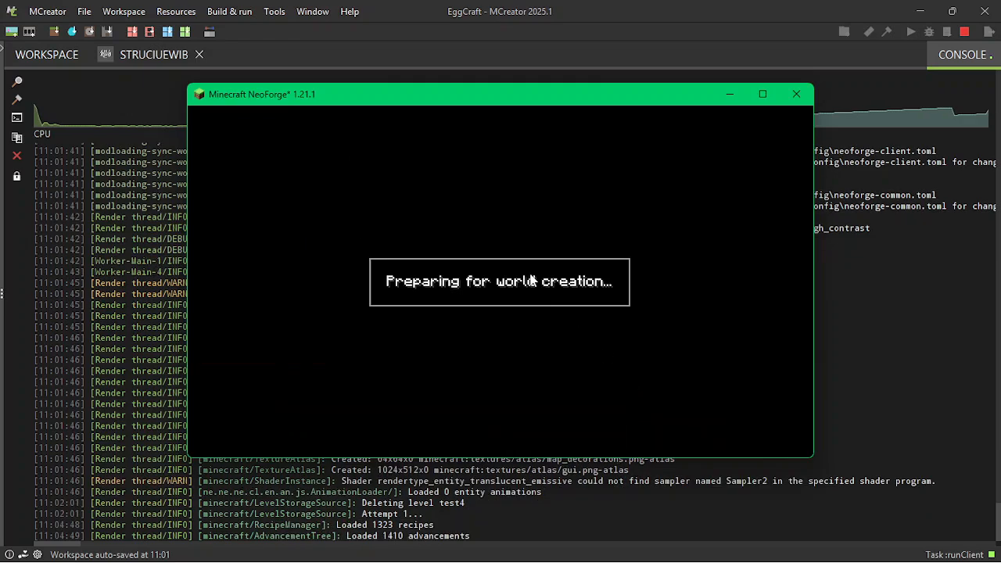
pyautogui.click(505, 232)
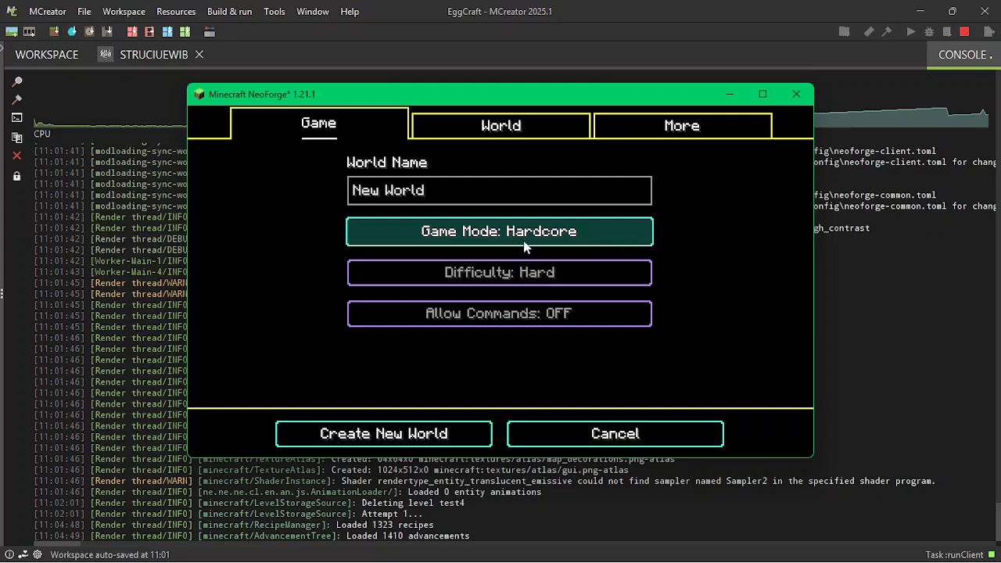
pyautogui.click(520, 231)
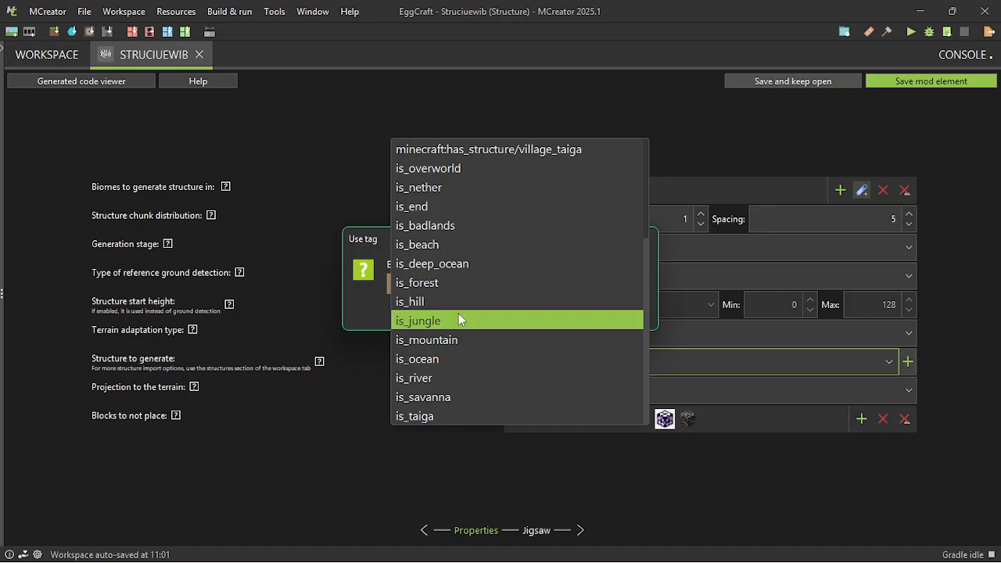
# Set the biomes the structure generates in to the is_jungle biome tag
pyautogui.click(458, 319)
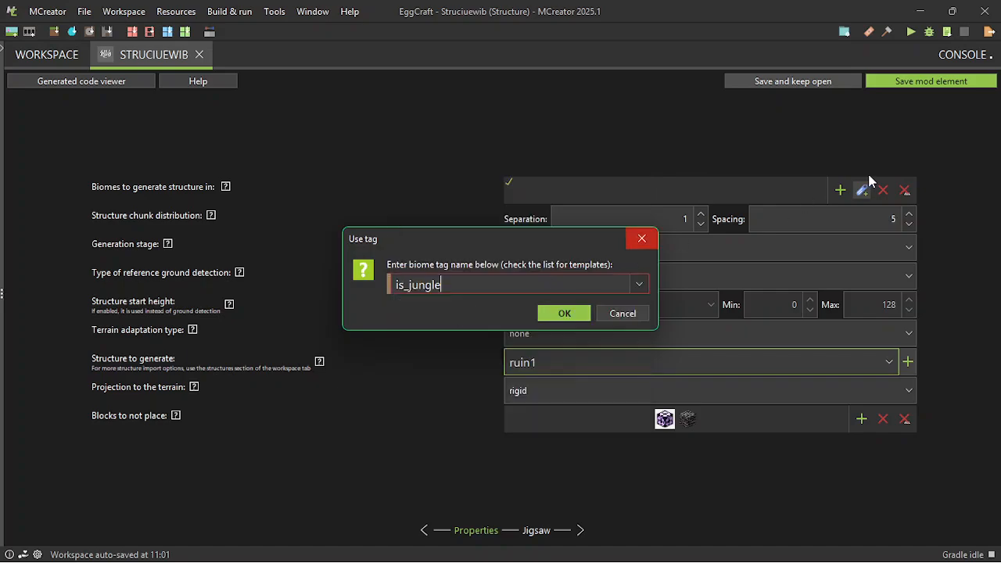
pyautogui.click(548, 313)
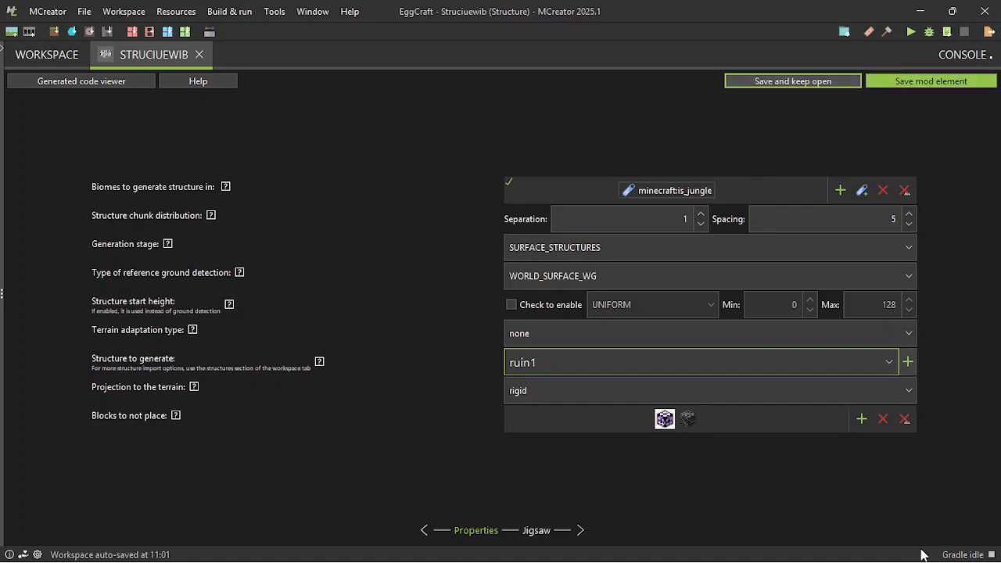
# Create a Creative-mode world named test5+ with commands allowed and Normal difficulty in the Minecraft test client
pyautogui.moveTo(921, 561)
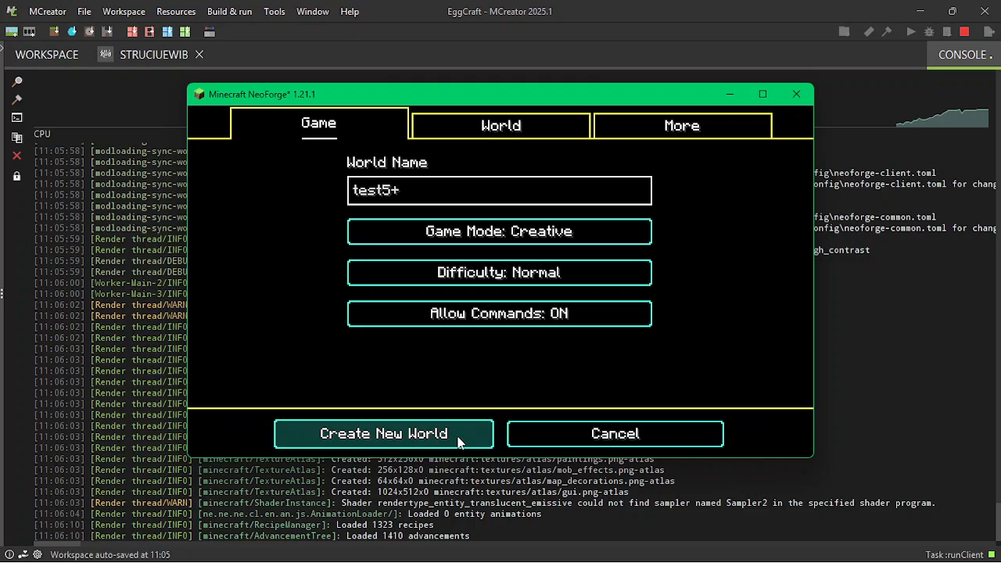
pyautogui.click(459, 436)
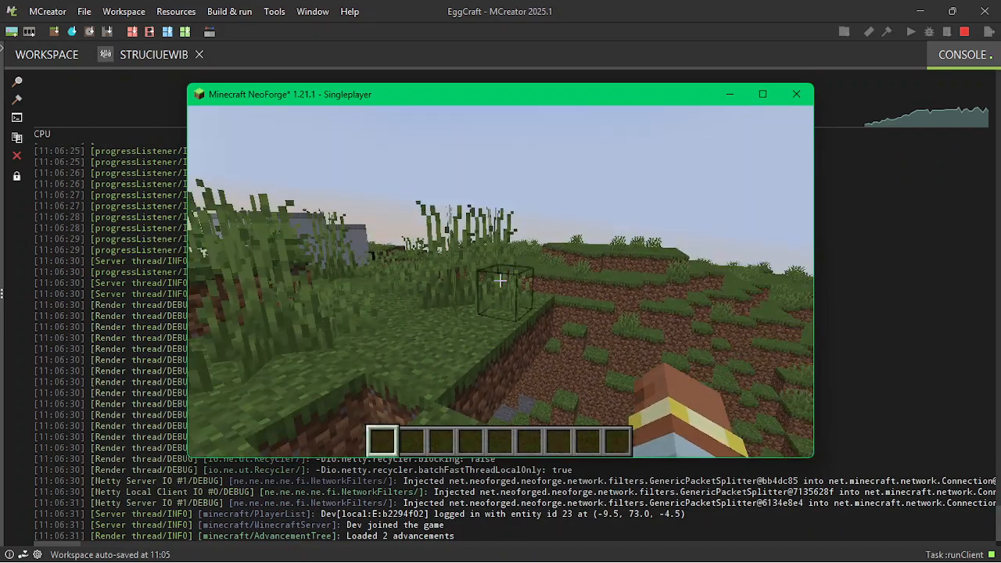
# Fly to the nearby white pizza building and examine its checkered interior and its exterior
pyautogui.press('w')
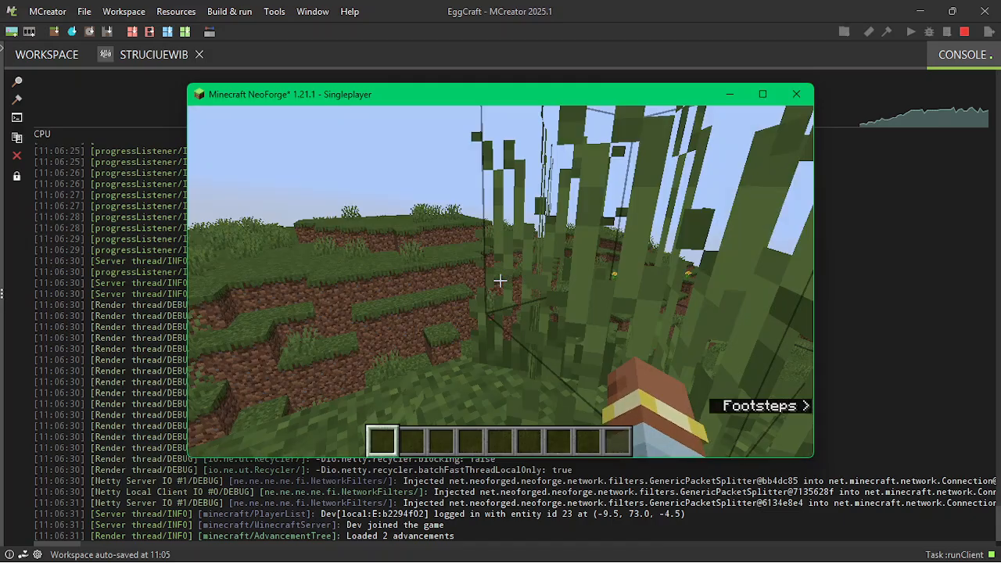
pyautogui.press('space')
pyautogui.press('space')
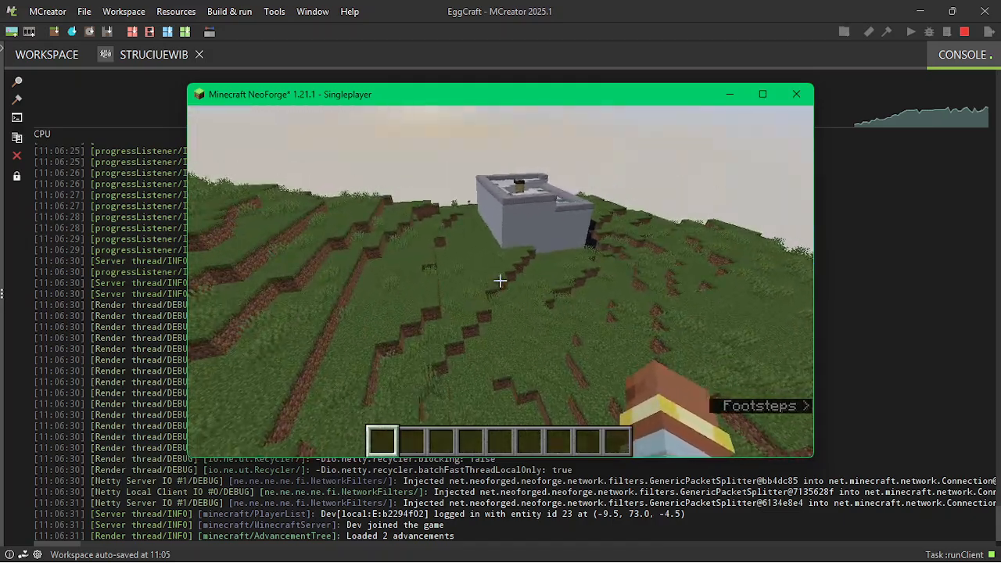
pyautogui.press('w')
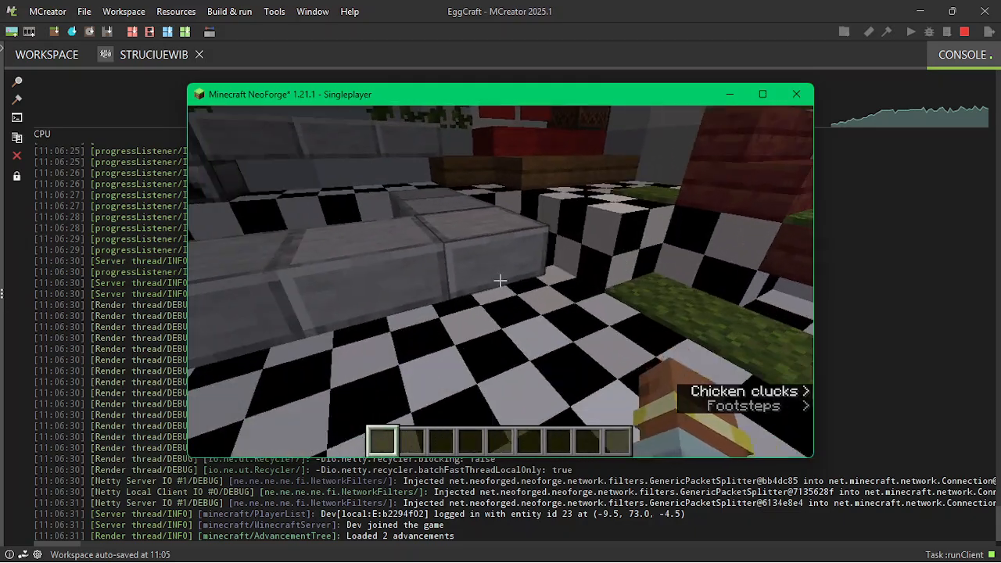
pyautogui.press('w')
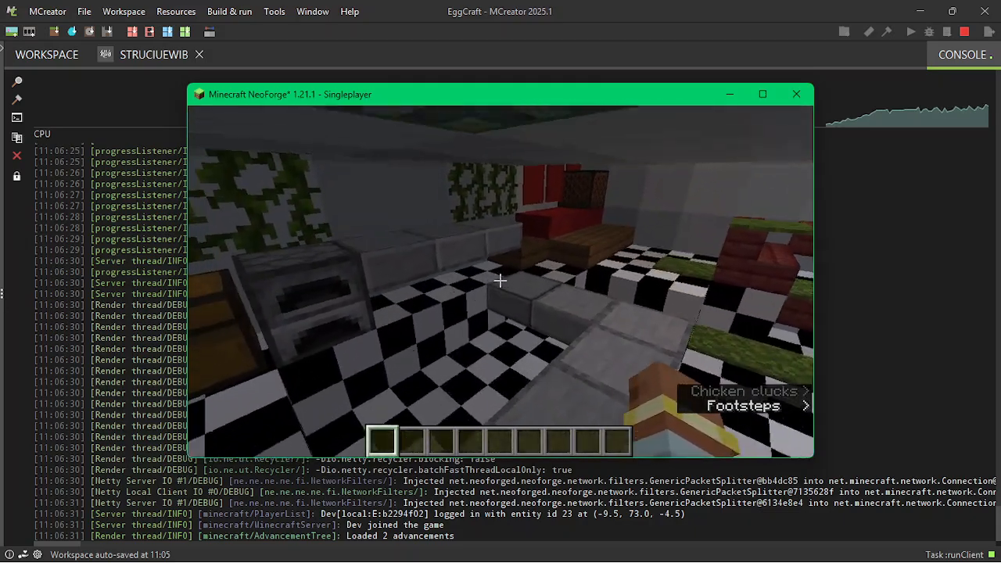
pyautogui.press('w')
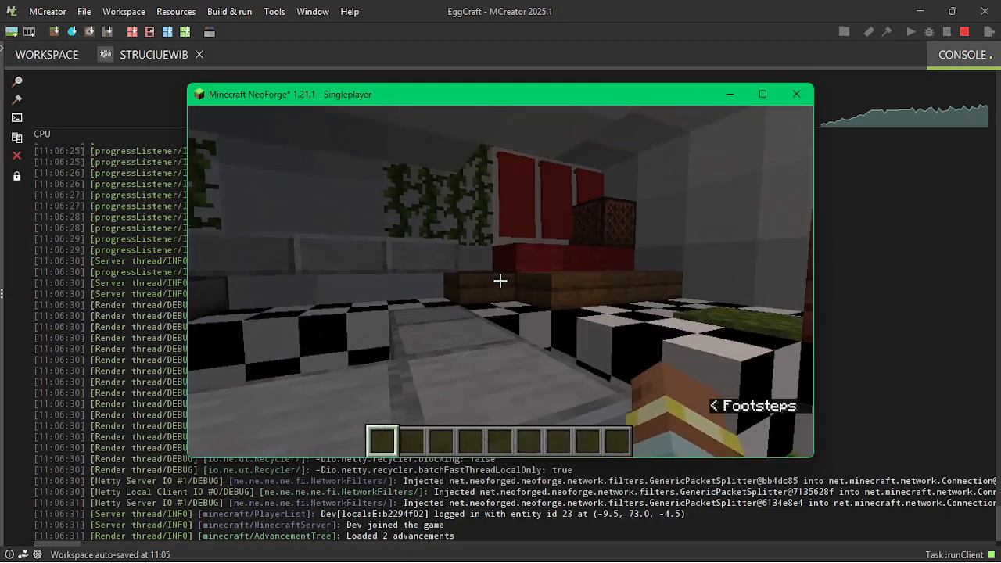
pyautogui.press('w')
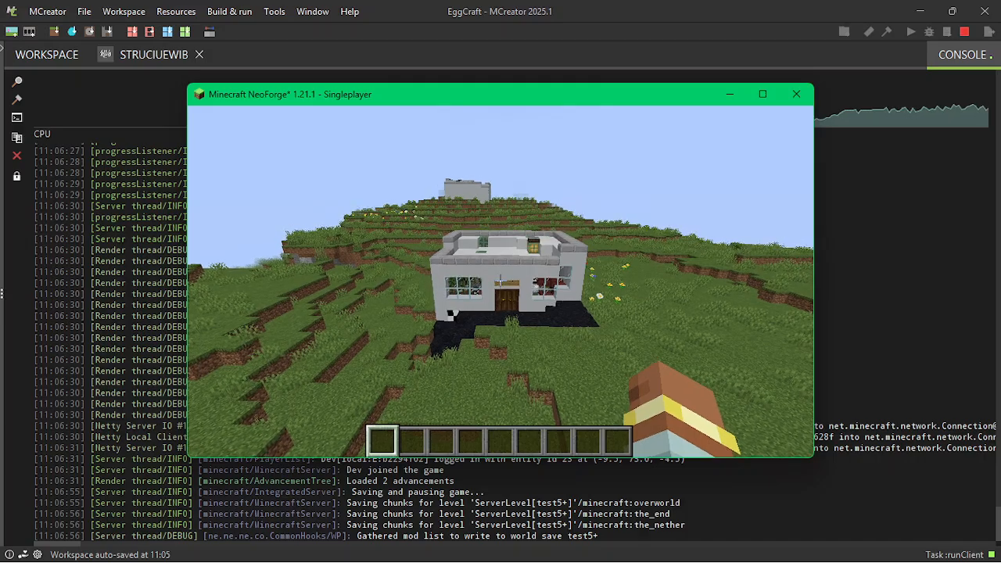
# Fly over the surrounding plains and examine how the other white buildings are placed on the terrain
pyautogui.press('w')
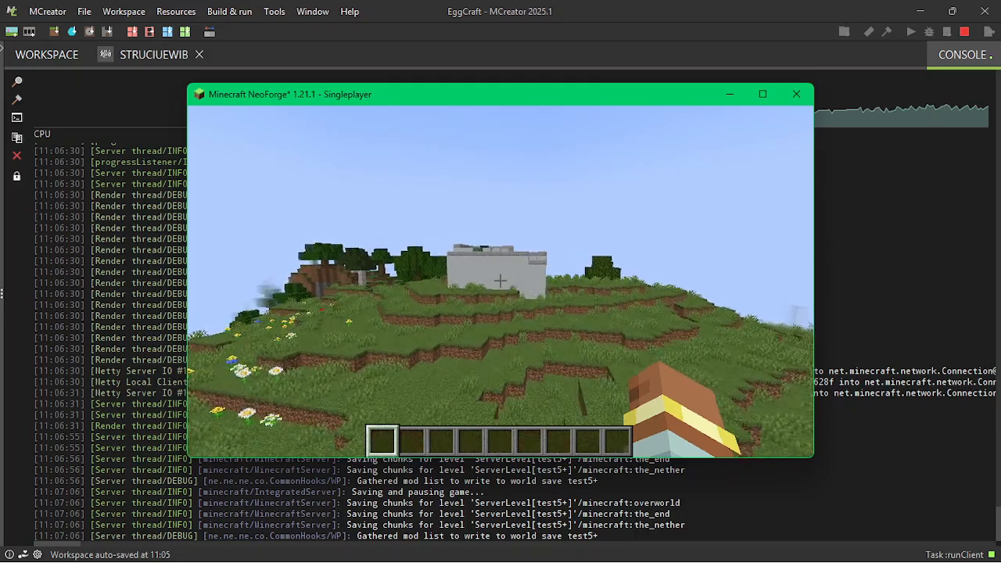
pyautogui.press('w')
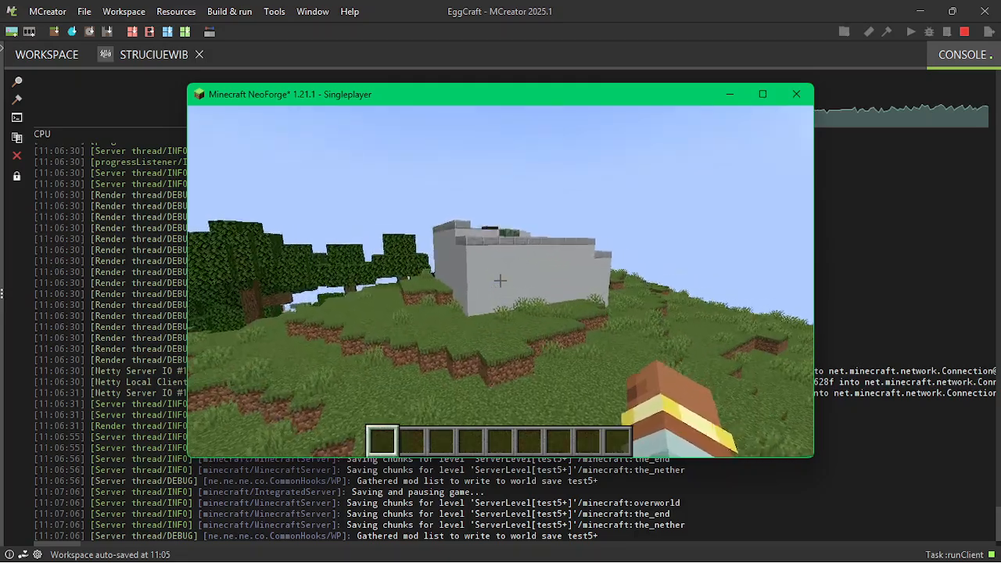
pyautogui.press('w')
pyautogui.press('space')
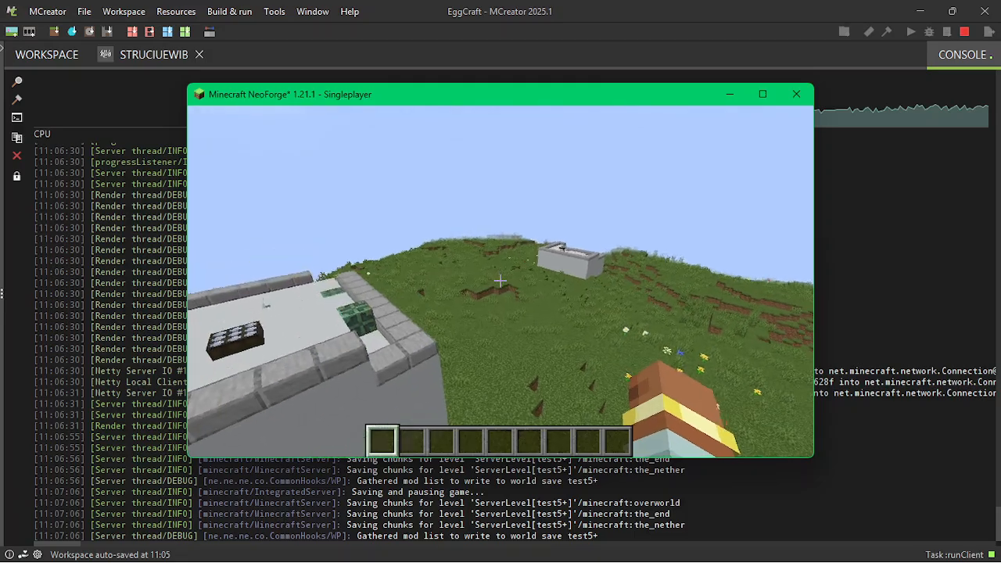
pyautogui.press('w')
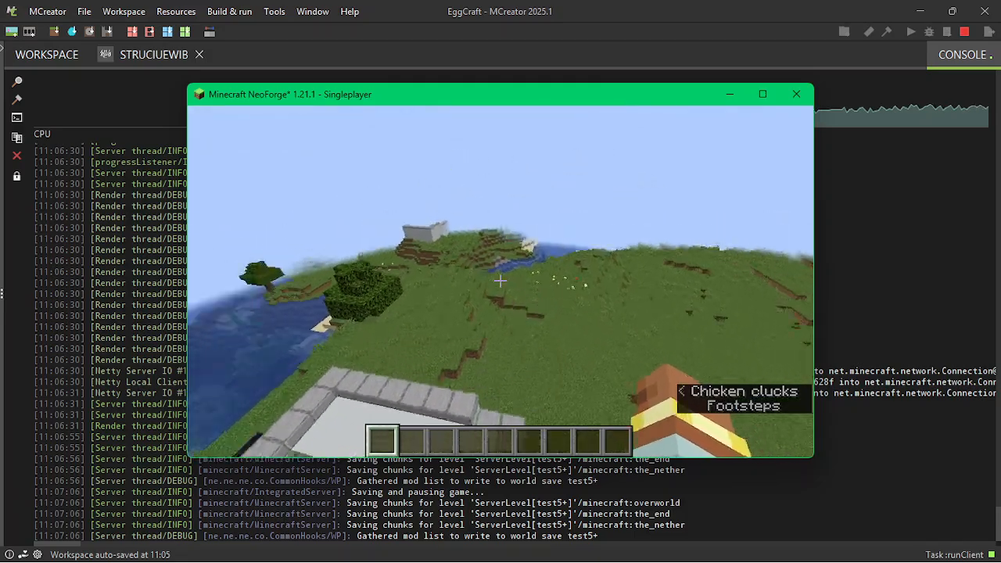
pyautogui.press('w')
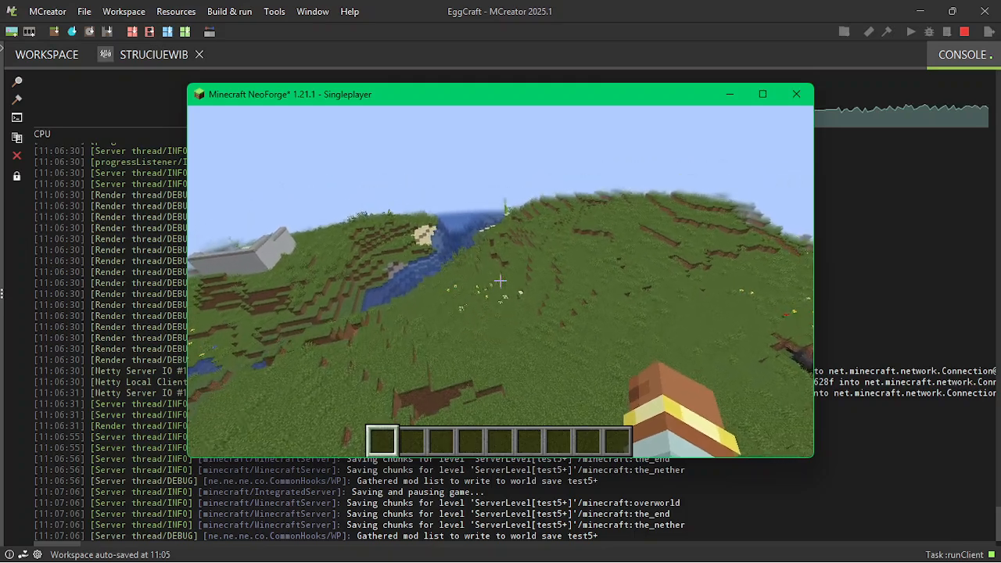
pyautogui.press('w')
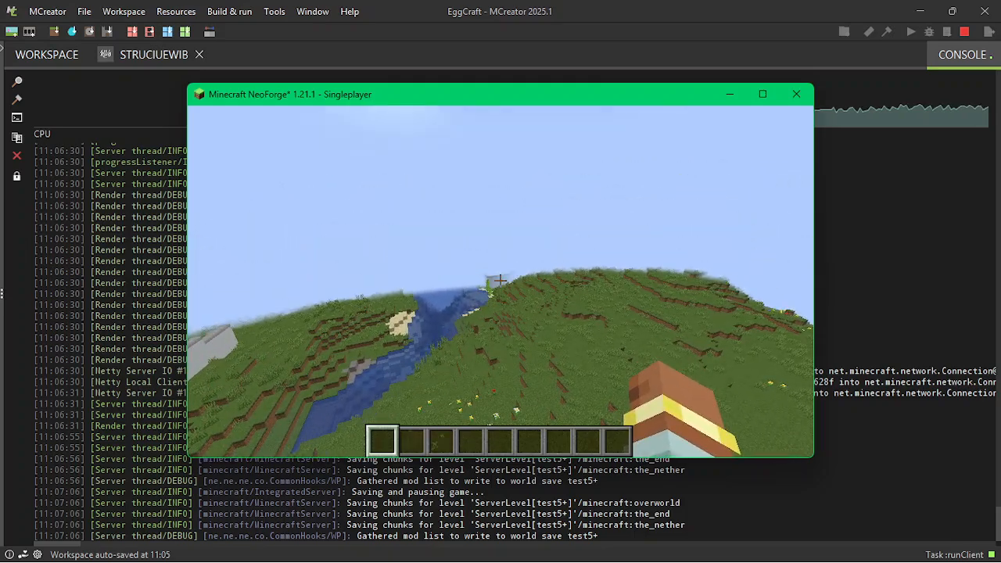
# Locate the nearest eggcraft:struciuewib structure with the locate structure command
pyautogui.press('/')
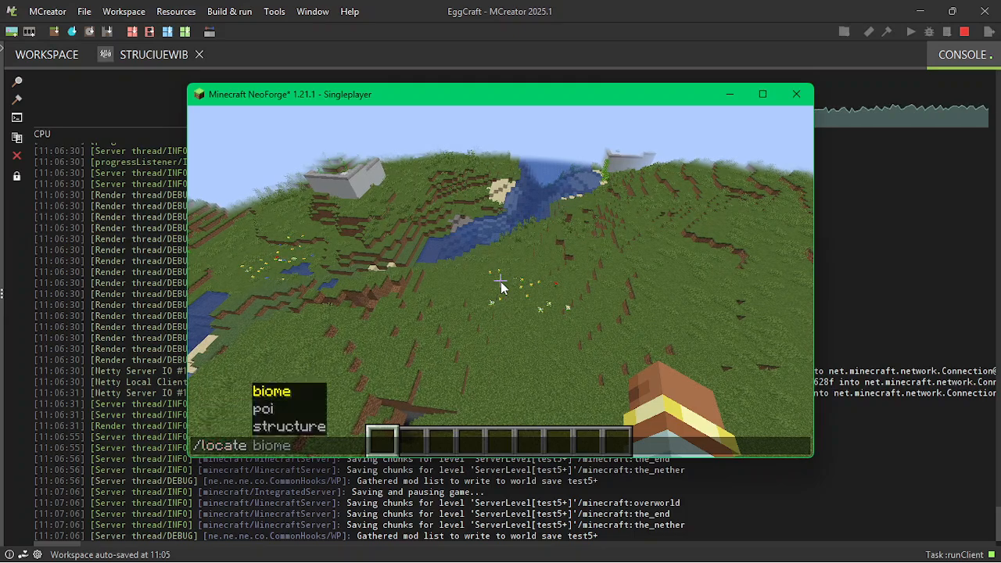
pyautogui.write('locate structure ')
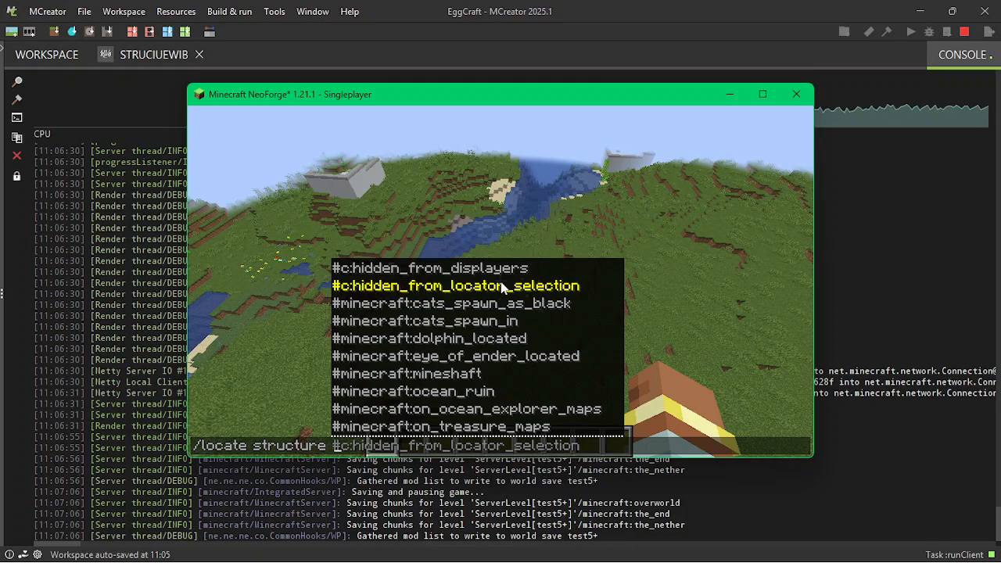
pyautogui.write('st')
pyautogui.press('BackSpace')
pyautogui.press('BackSpace')
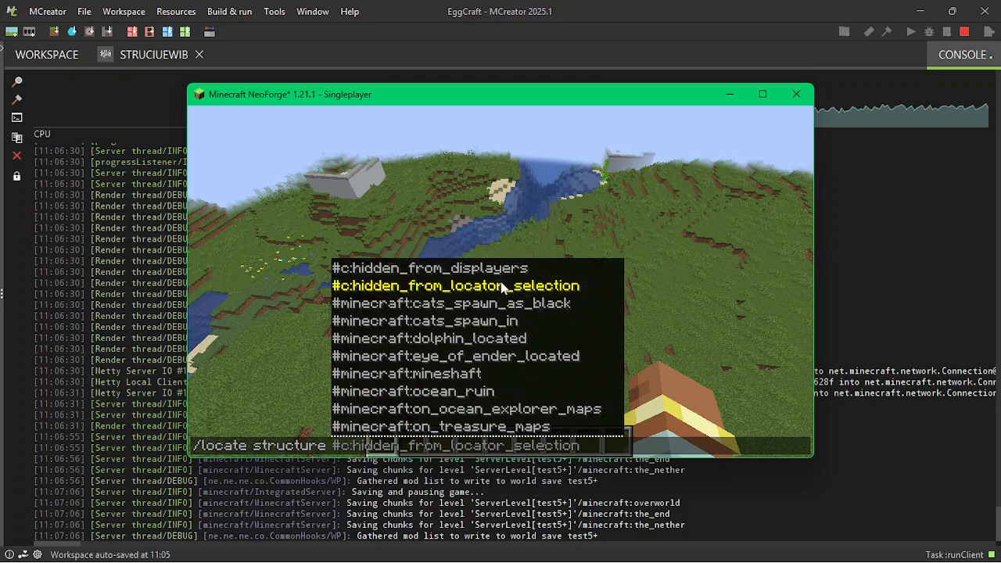
pyautogui.write('rui_')
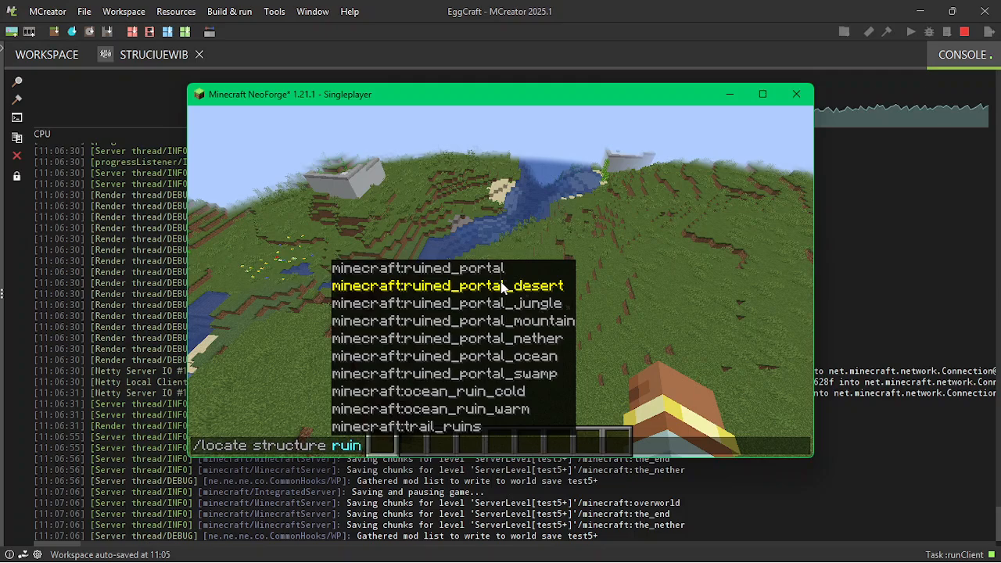
pyautogui.write('i')
pyautogui.press('BackSpace')
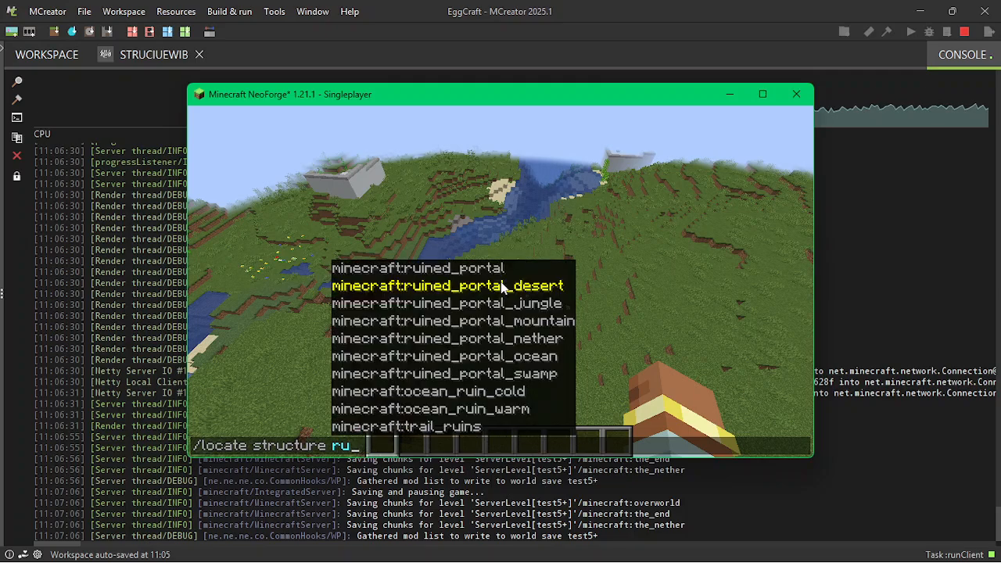
pyautogui.press('BackSpace')
pyautogui.press('BackSpace')
pyautogui.write('eggcraft:struciuewib')
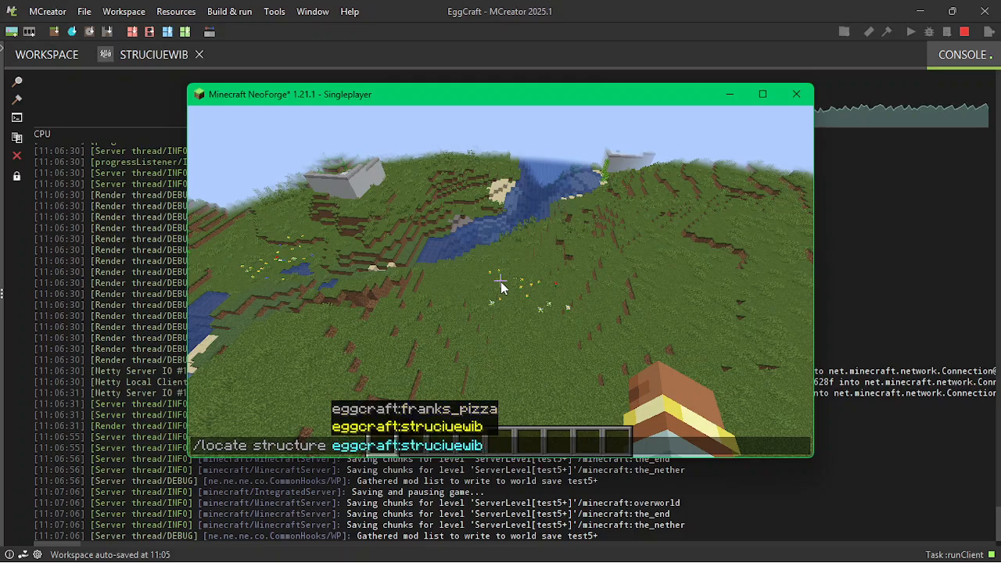
pyautogui.press('Return')
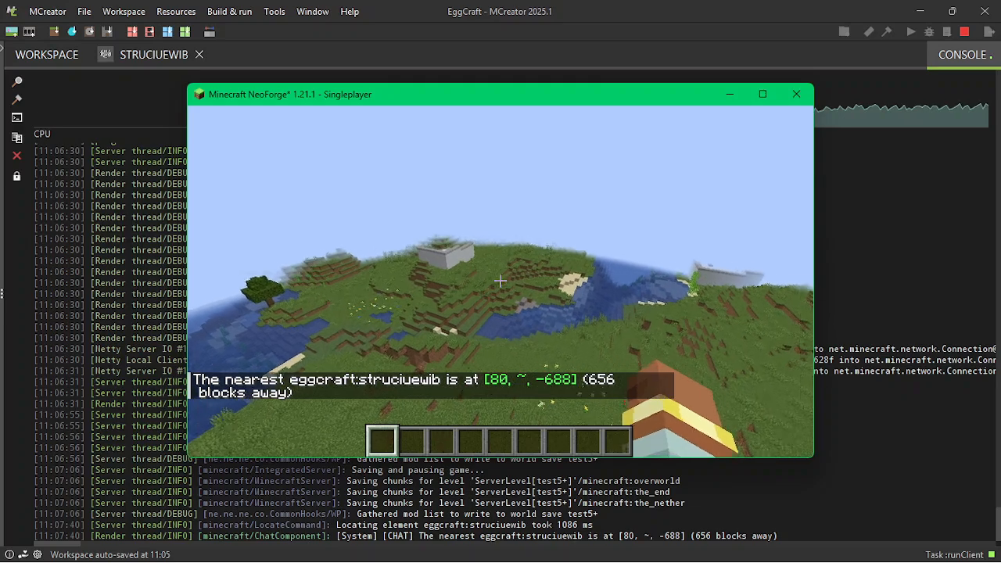
# Teleport to the located structure's coordinates and move up to the generated brick building
pyautogui.press('/')
pyautogui.click(532, 380)
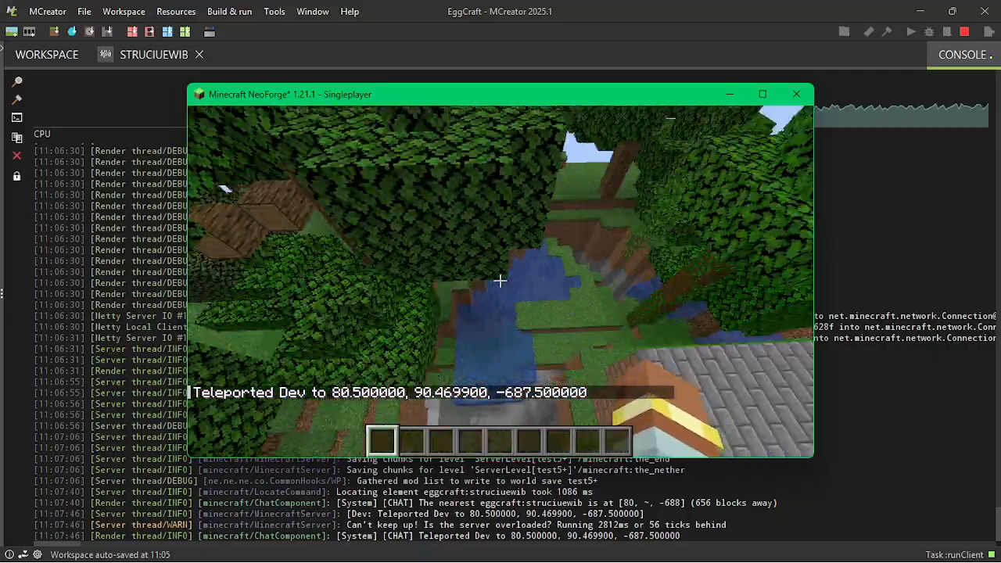
pyautogui.press('w')
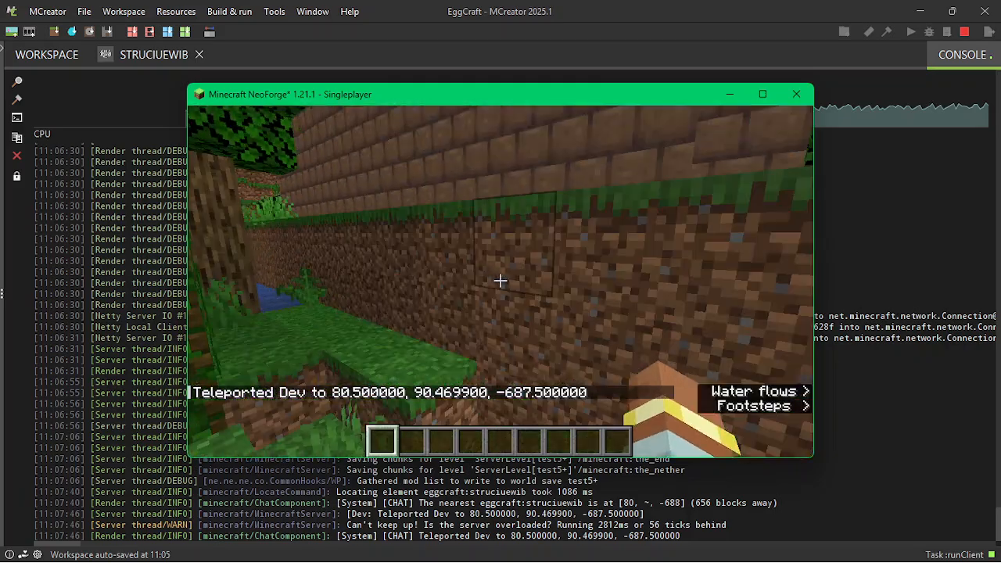
# Fly up over the generated brick building and examine its stone brick roof and the surrounding jungle terrain
pyautogui.press('space')
pyautogui.press('w')
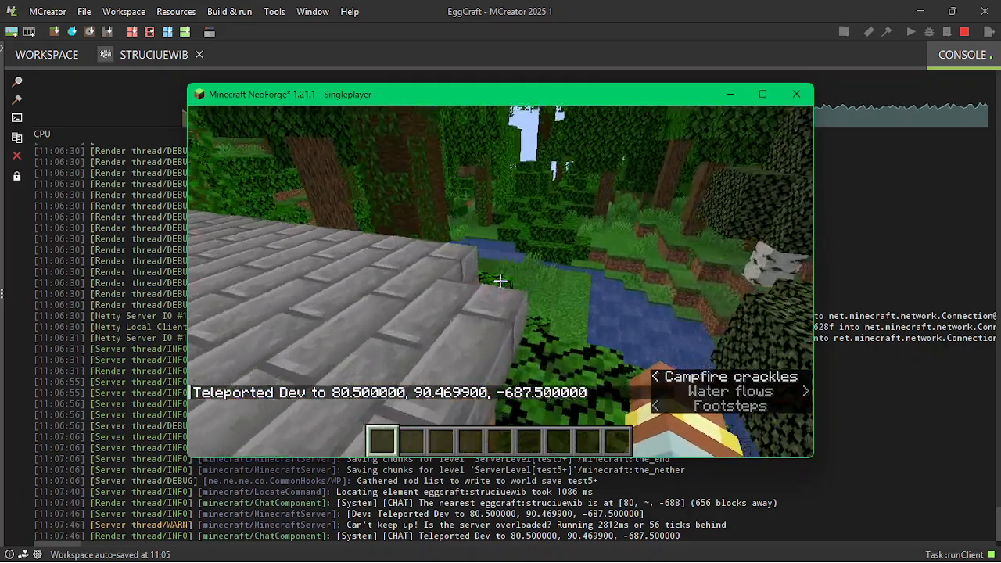
pyautogui.press('d')
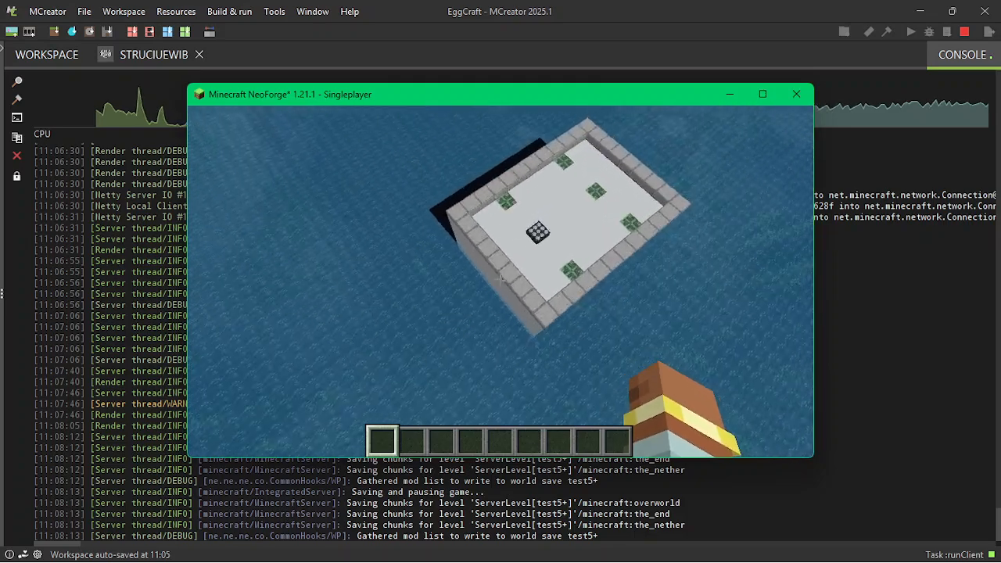
# Fly down to the white pizza building standing in the ocean, enter through its wooden doors and examine the checkered-floor interior
pyautogui.press('w')
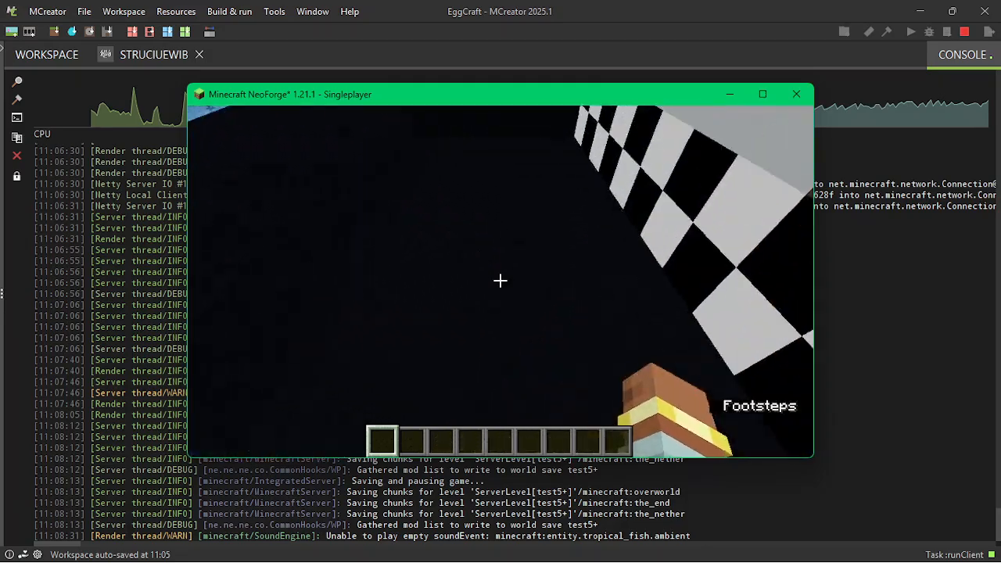
pyautogui.press('w')
pyautogui.press('w')
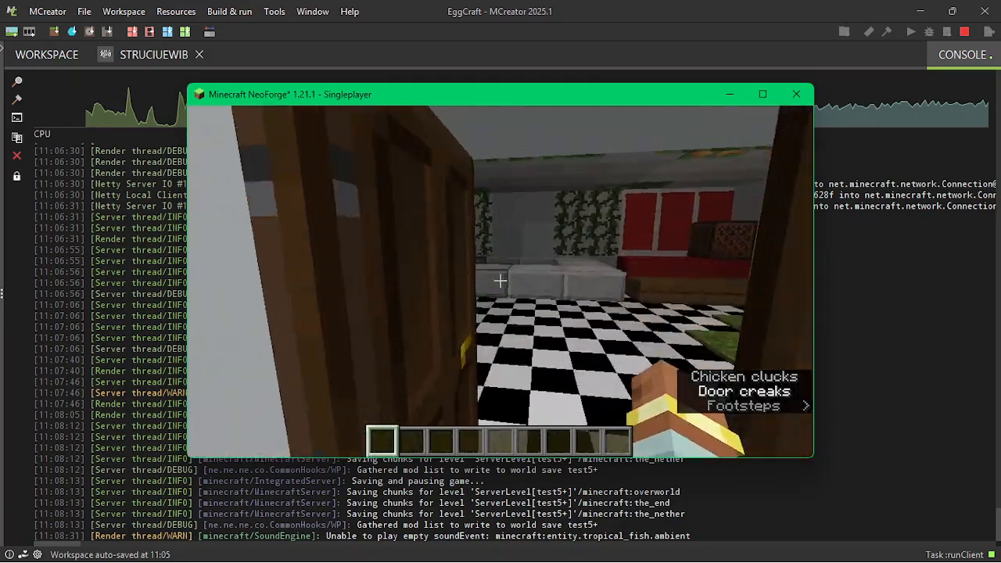
pyautogui.press('w')
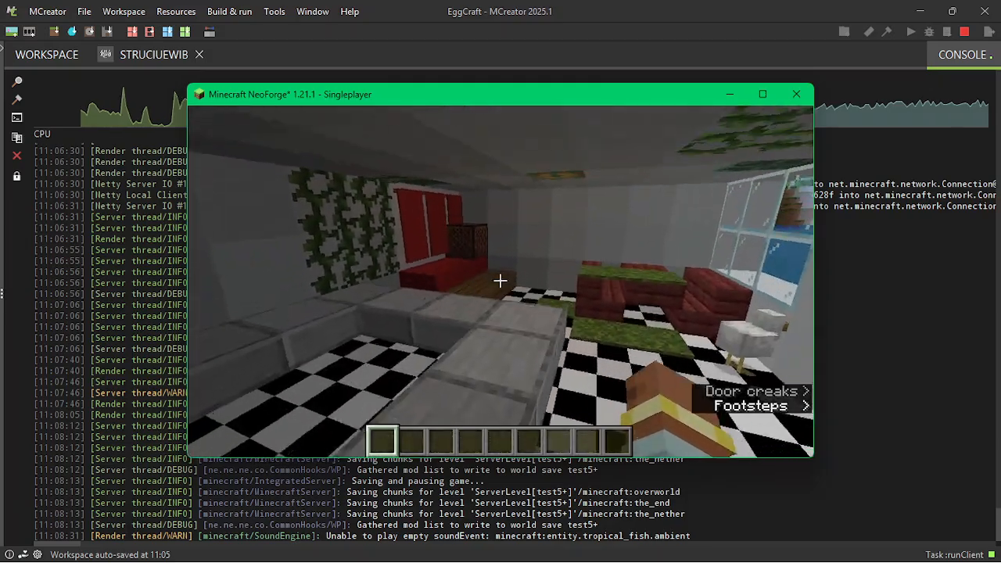
pyautogui.press('w')
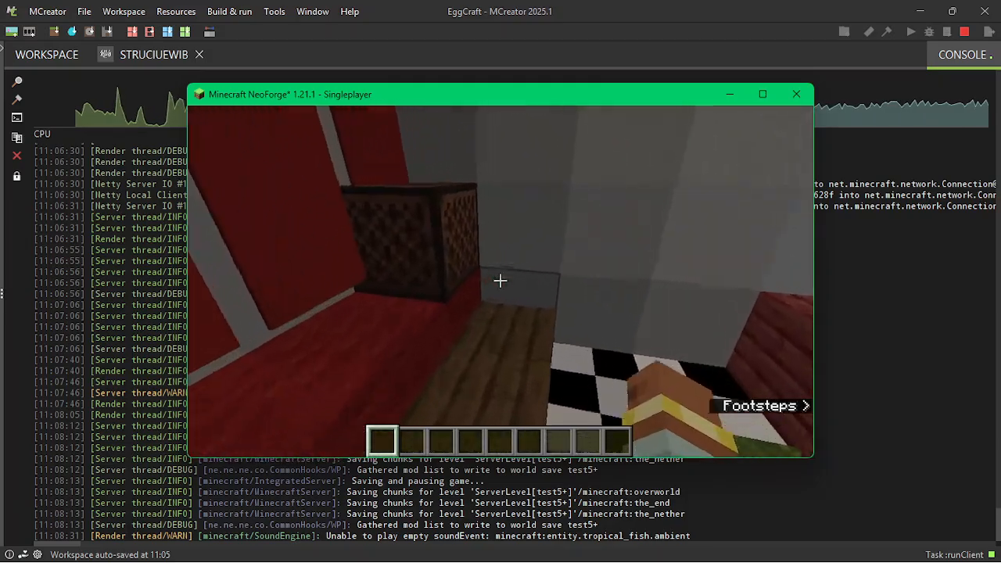
pyautogui.press('s')
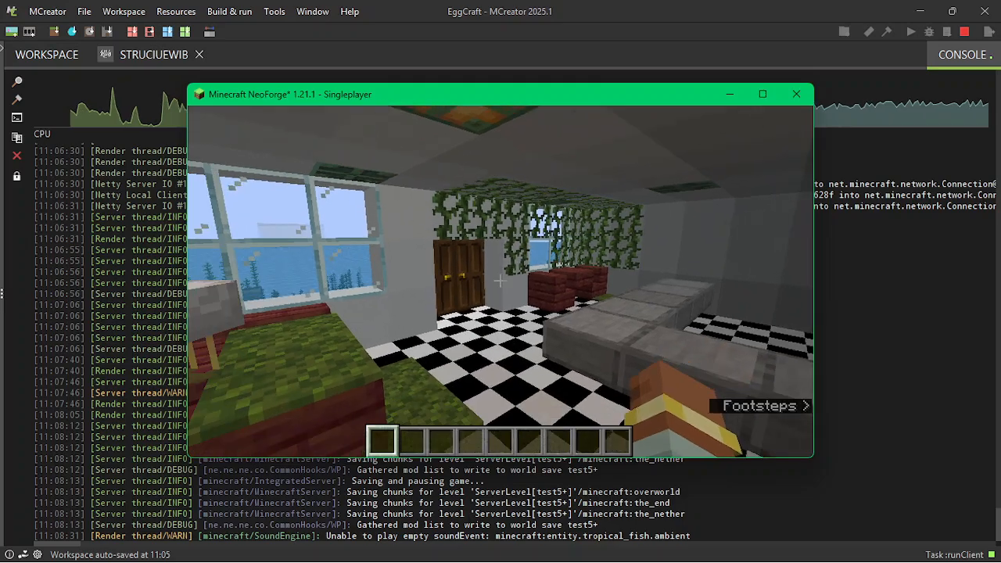